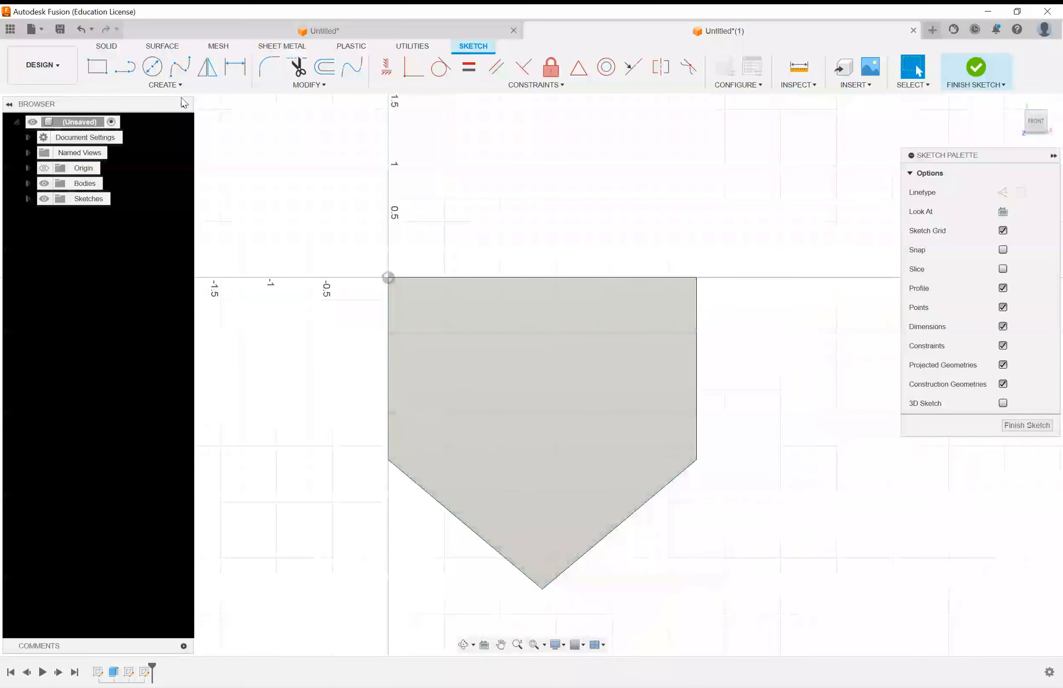
Step: Place four sketch points in a rough rectangle on the front face and shift the upper-left point slightly inward
left_click(177, 86)
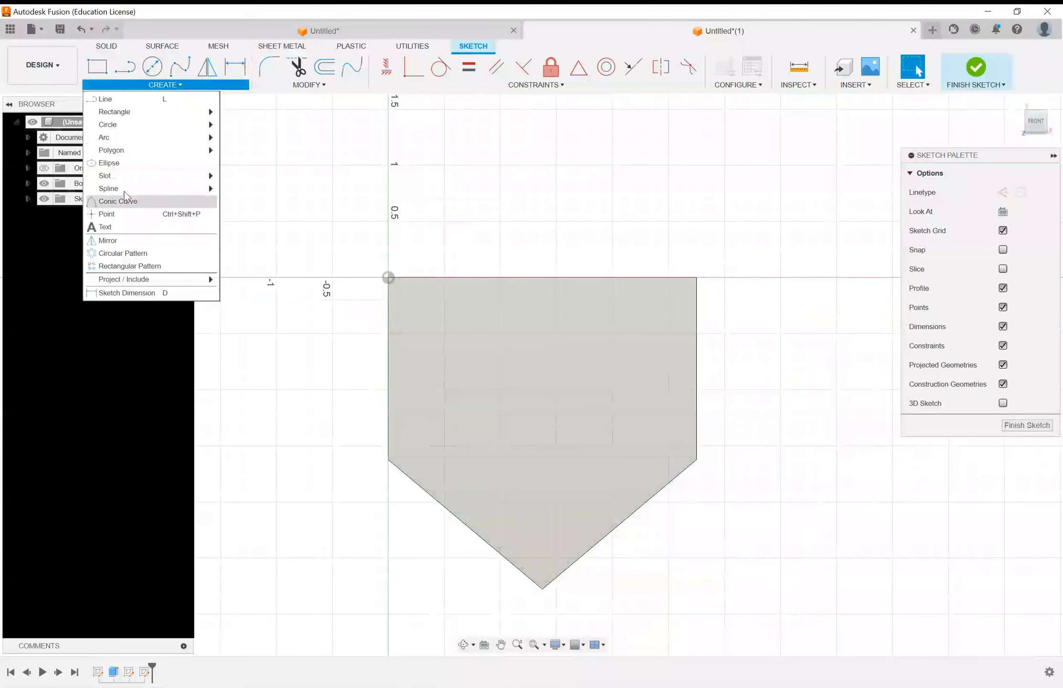
left_click(114, 214)
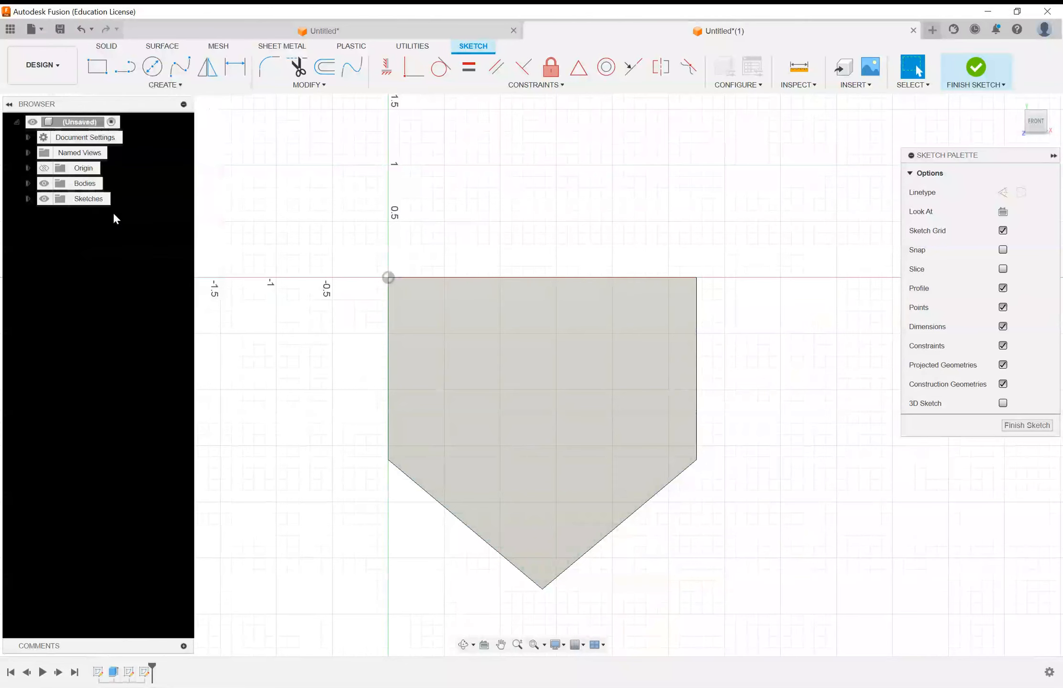
left_click(443, 323)
left_click(635, 328)
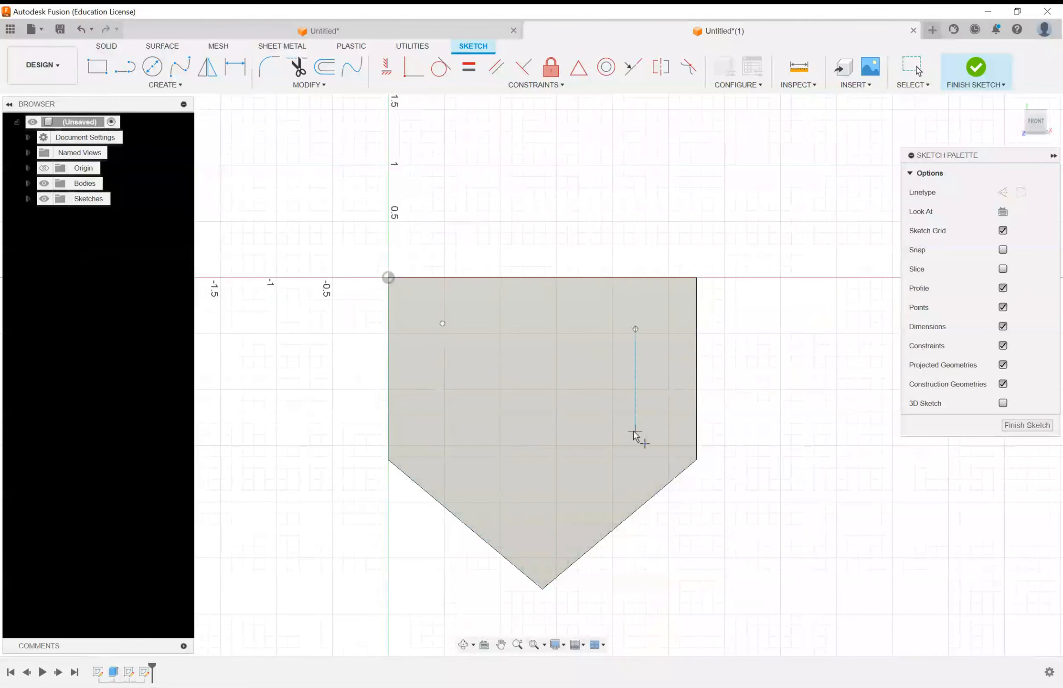
left_click(609, 436)
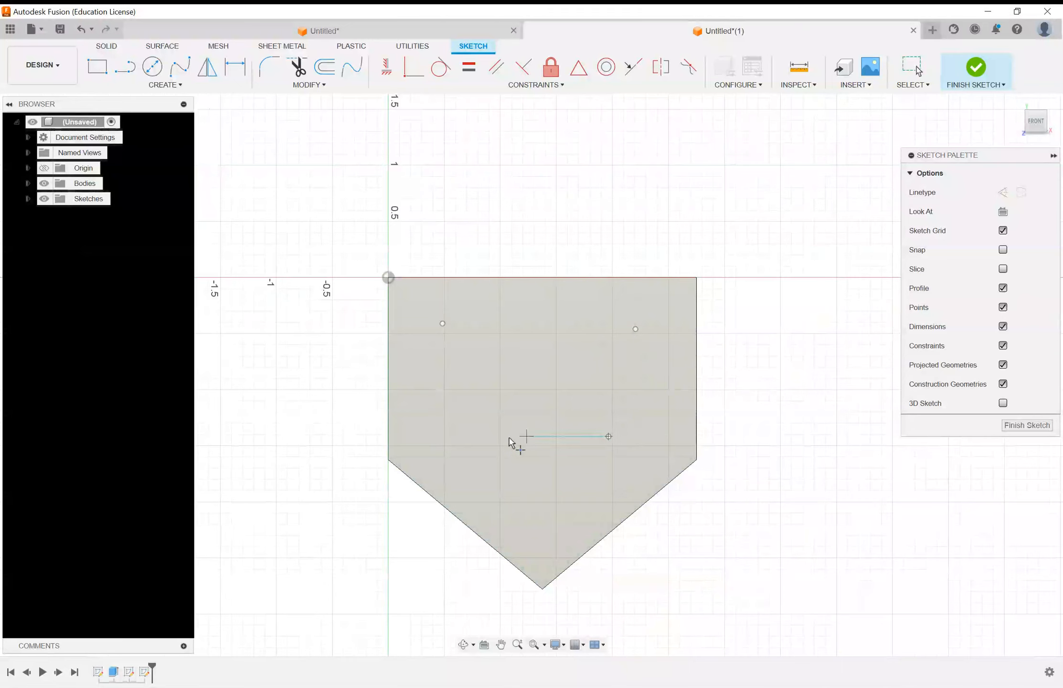
left_click(462, 423)
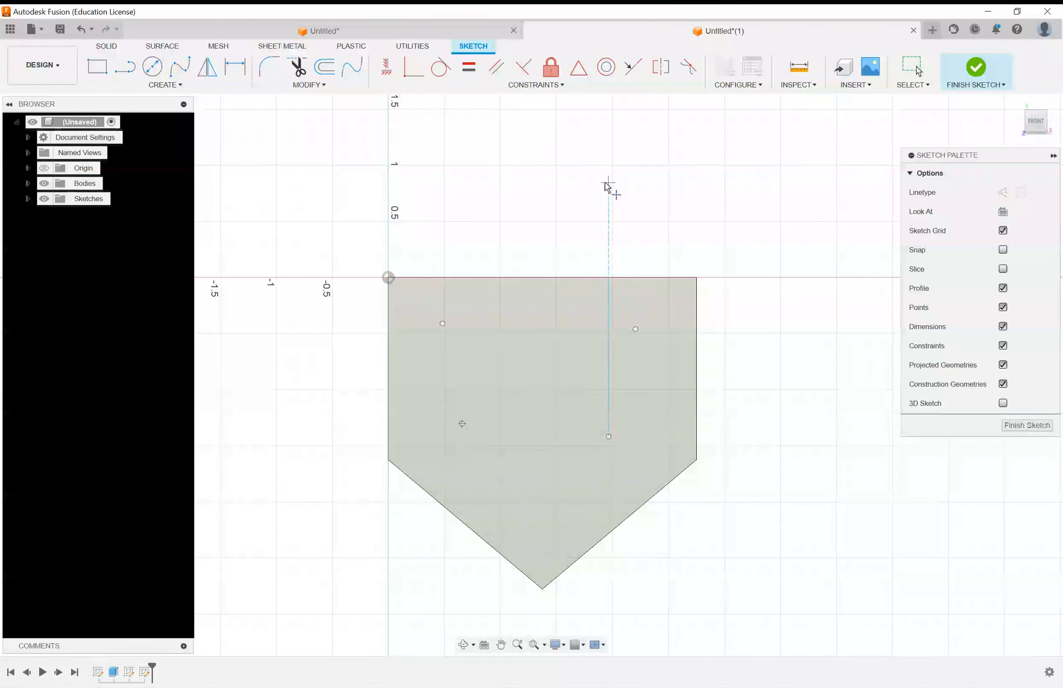
key("Escape")
left_click_drag(442, 323, 473, 339)
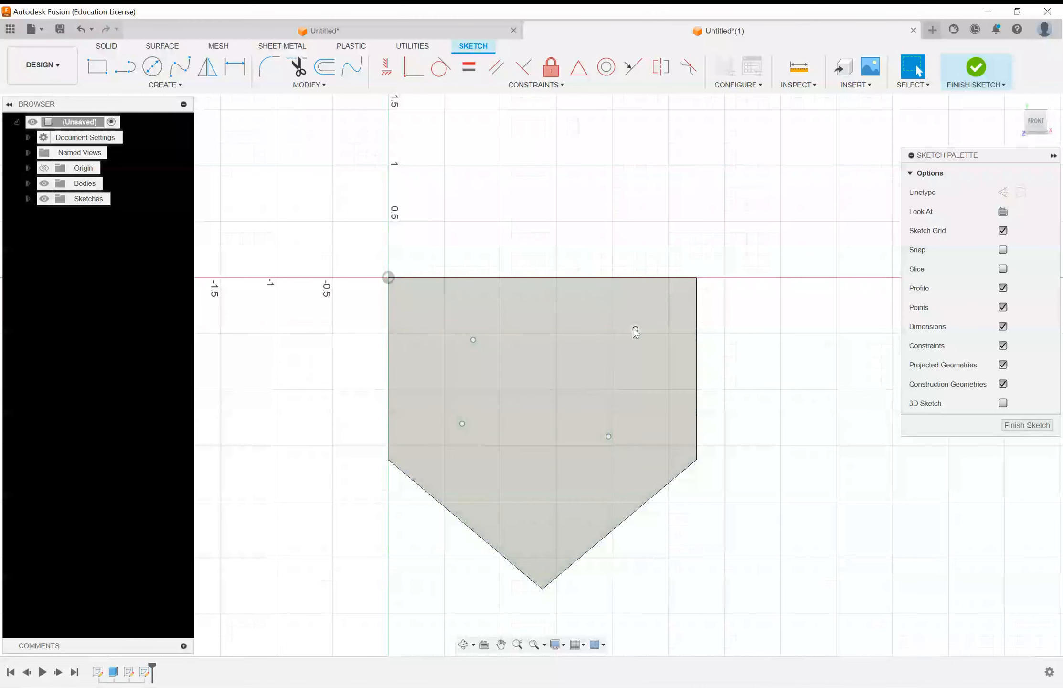
left_click(635, 328)
left_click(527, 187)
Step: Dimension the upper-left point 0.75 in from the face's left edge
left_click(235, 67)
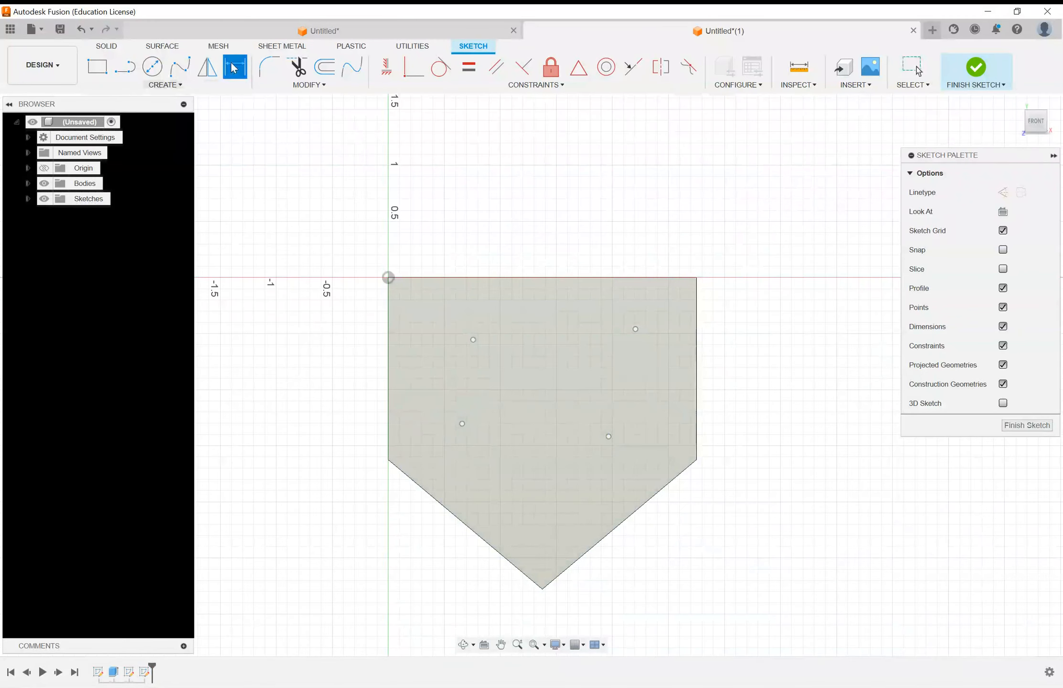
left_click(387, 318)
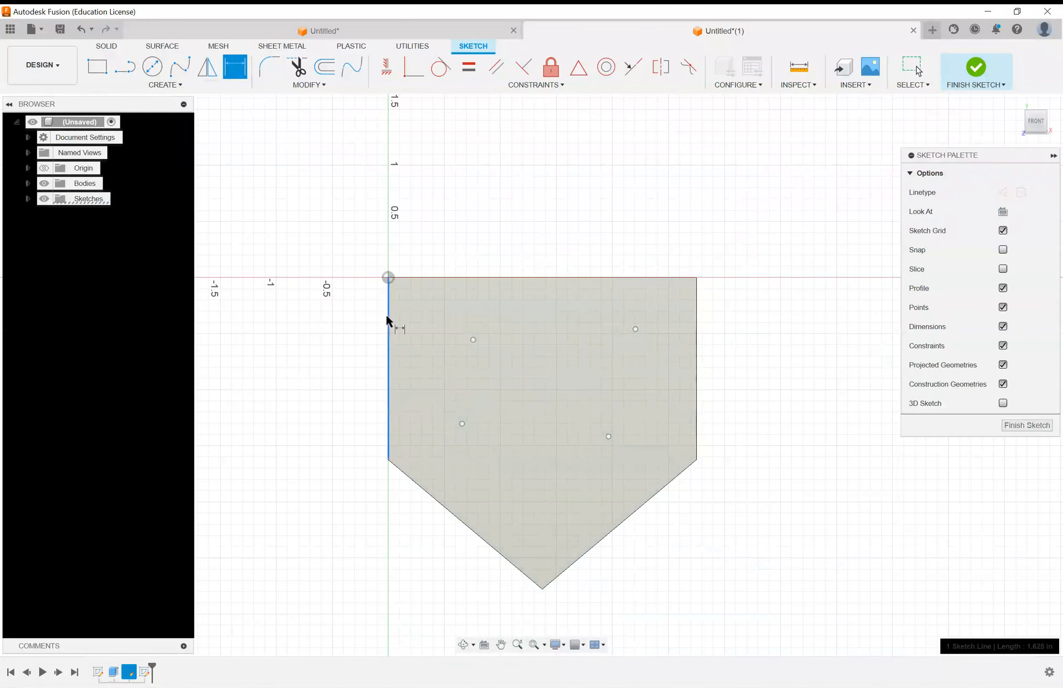
left_click(473, 340)
left_click(434, 230)
type(".75")
key("Return")
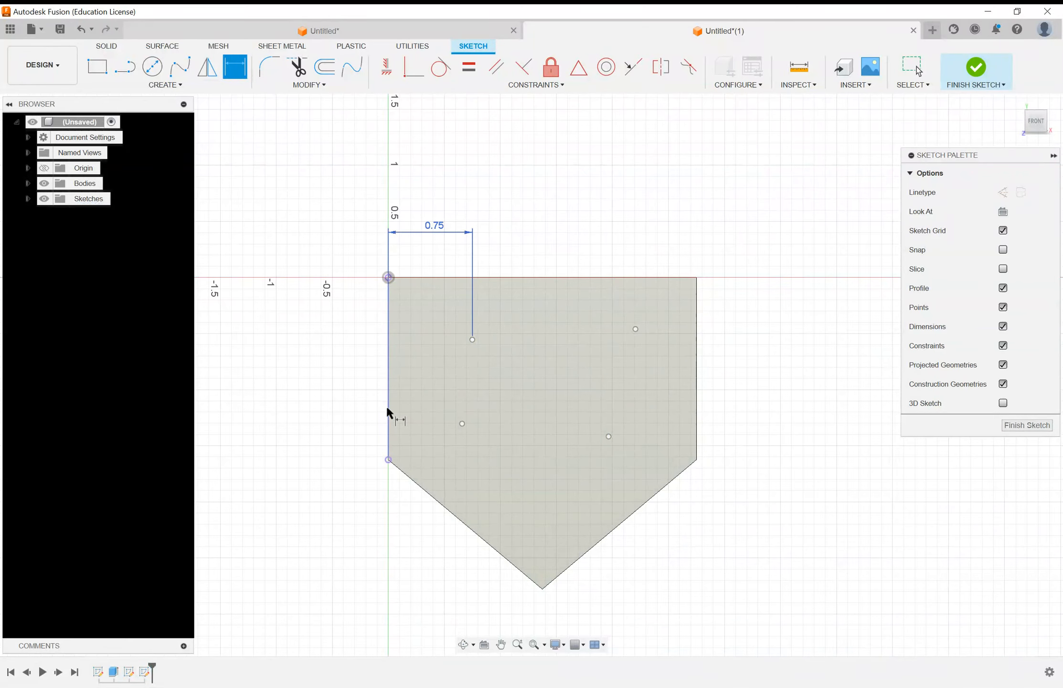
Step: Dimension the lower-left point 0.75 in horizontally from the face's lower-left corner
left_click(462, 423)
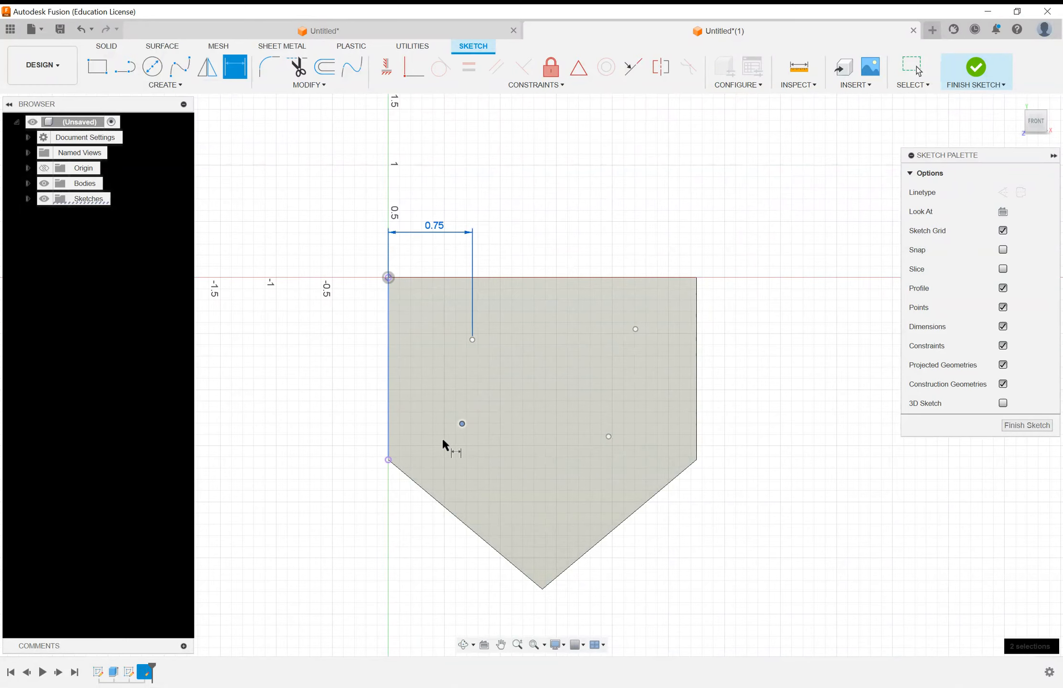
left_click(390, 461)
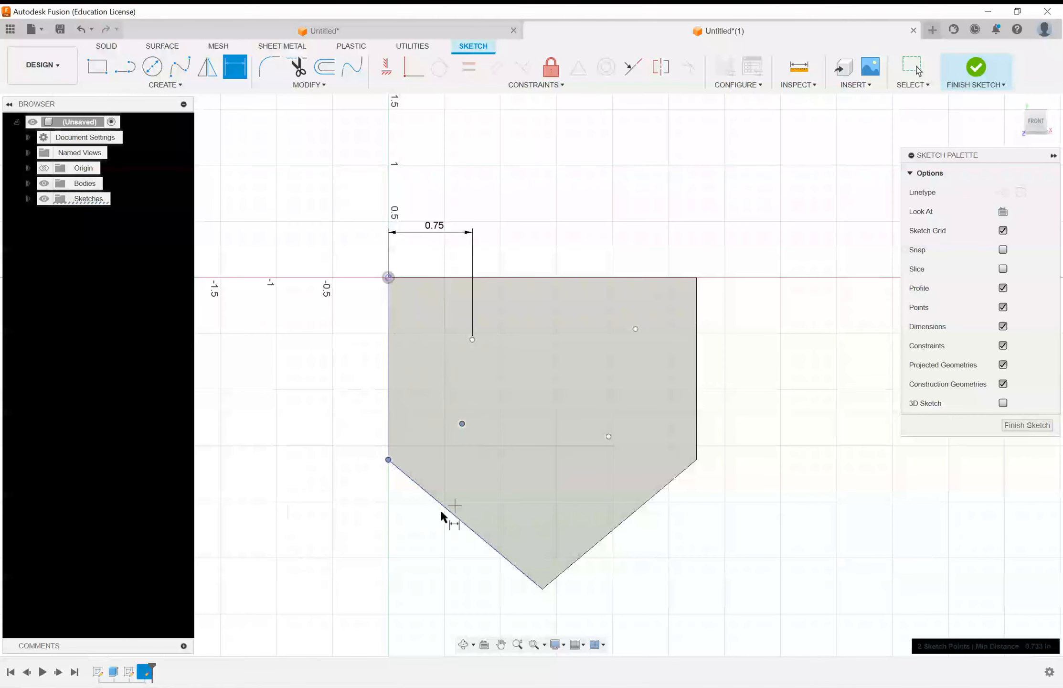
left_click(444, 487)
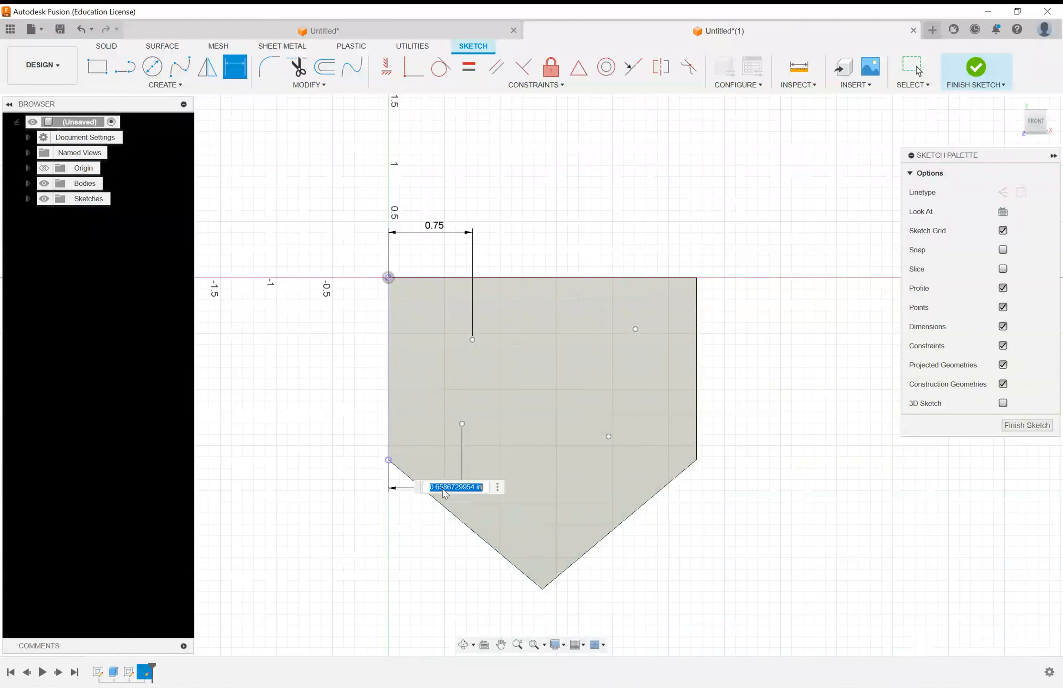
type("0.75")
key("Return")
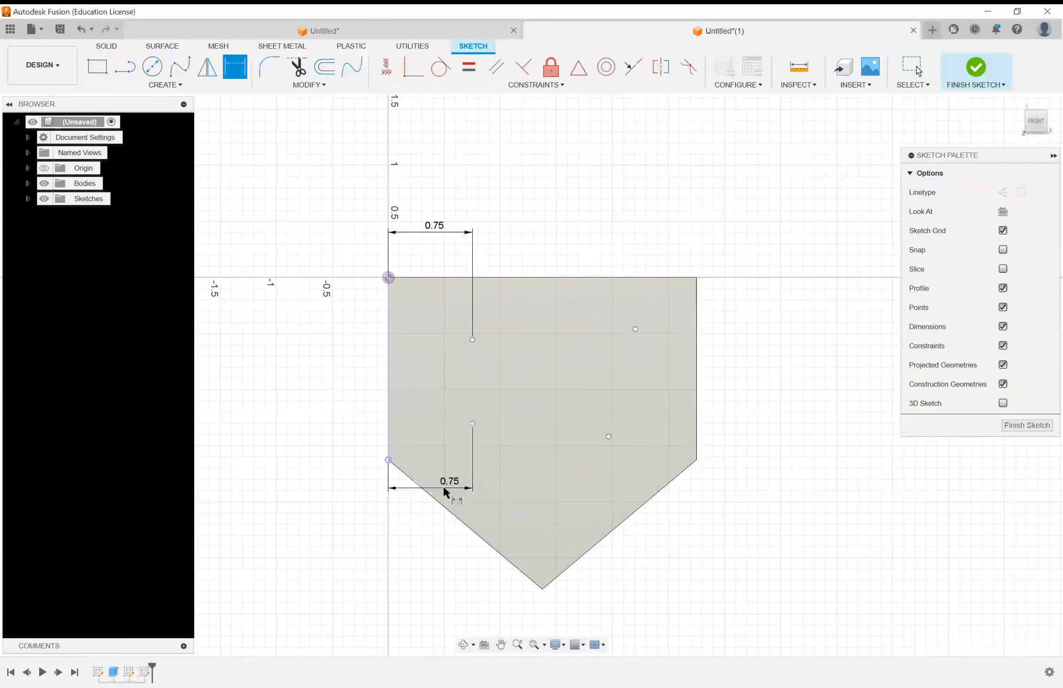
Step: Dimension the upper-left point 0.5 in below the face's top edge
left_click(453, 277)
left_click(473, 339)
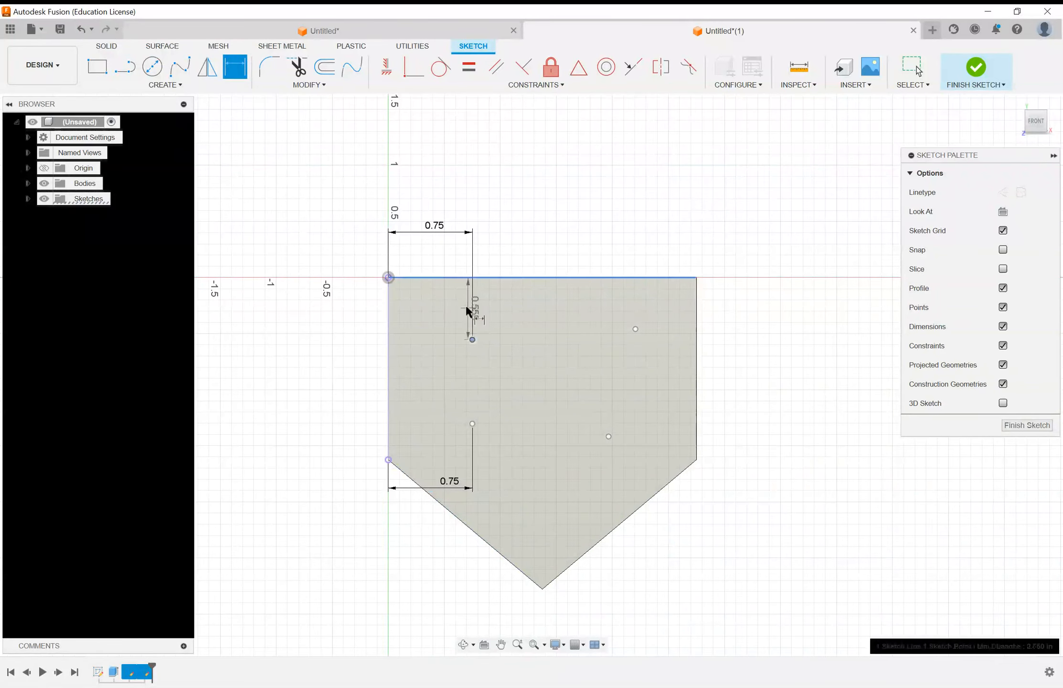
left_click(444, 315)
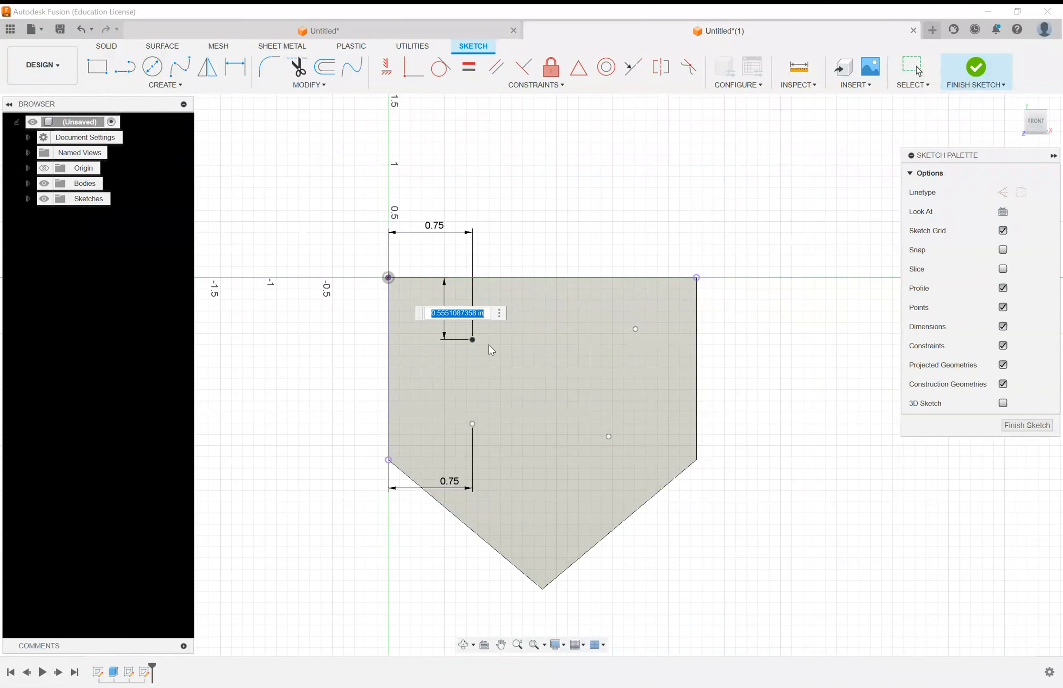
type("0.5")
key("Return")
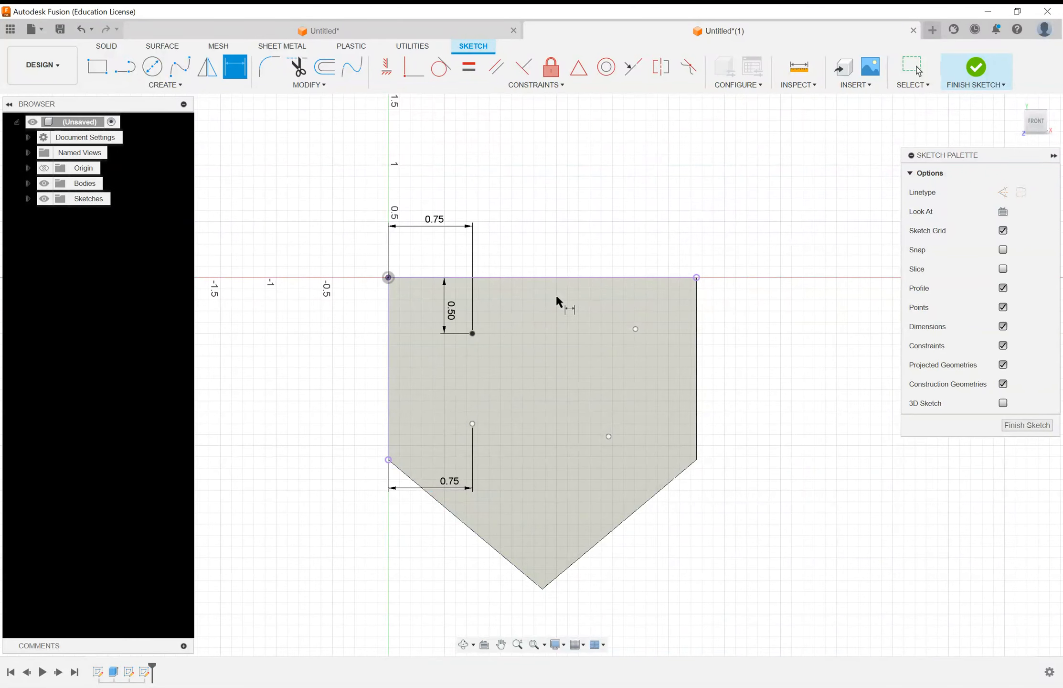
Step: Dimension the upper-right point 0.5 in below the face's top edge
left_click(602, 276)
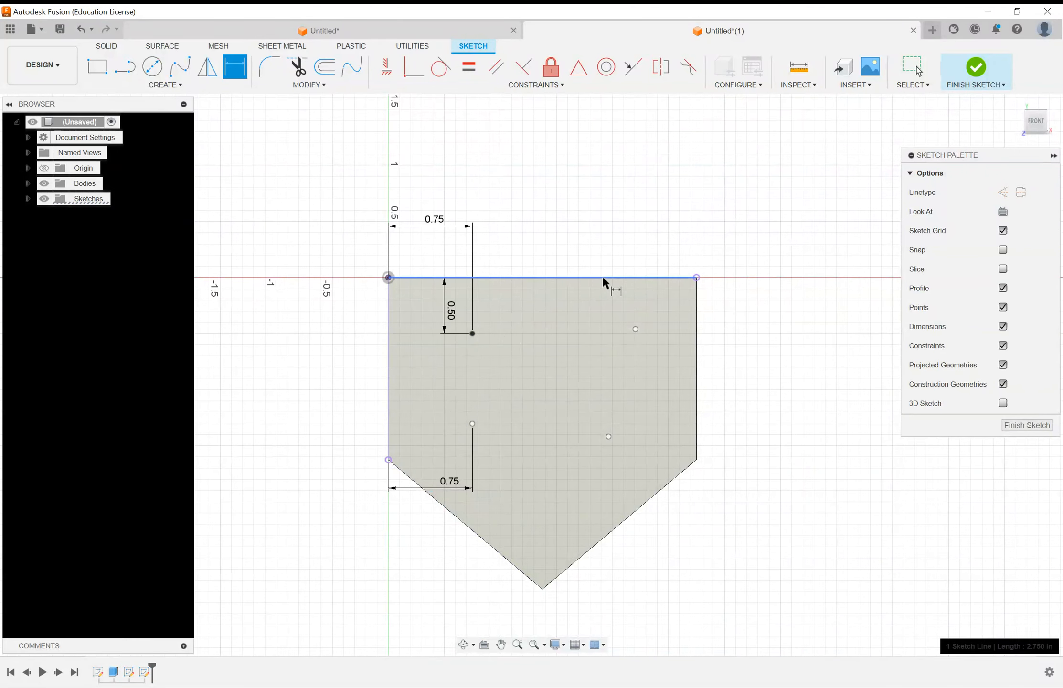
left_click(635, 328)
left_click(598, 315)
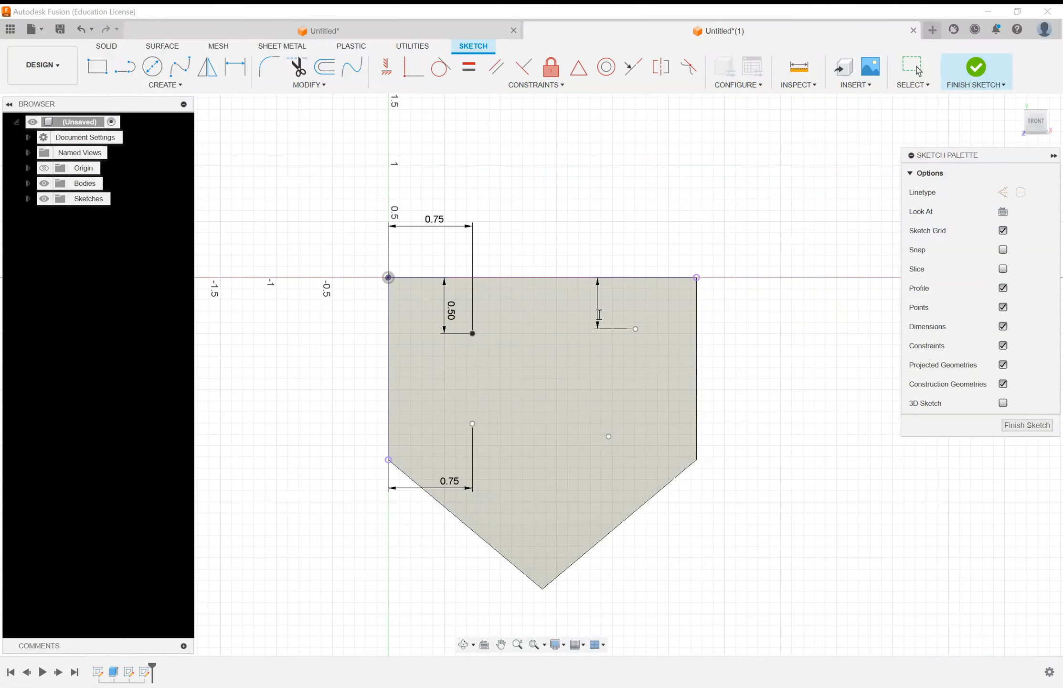
type("0.5")
key("Return")
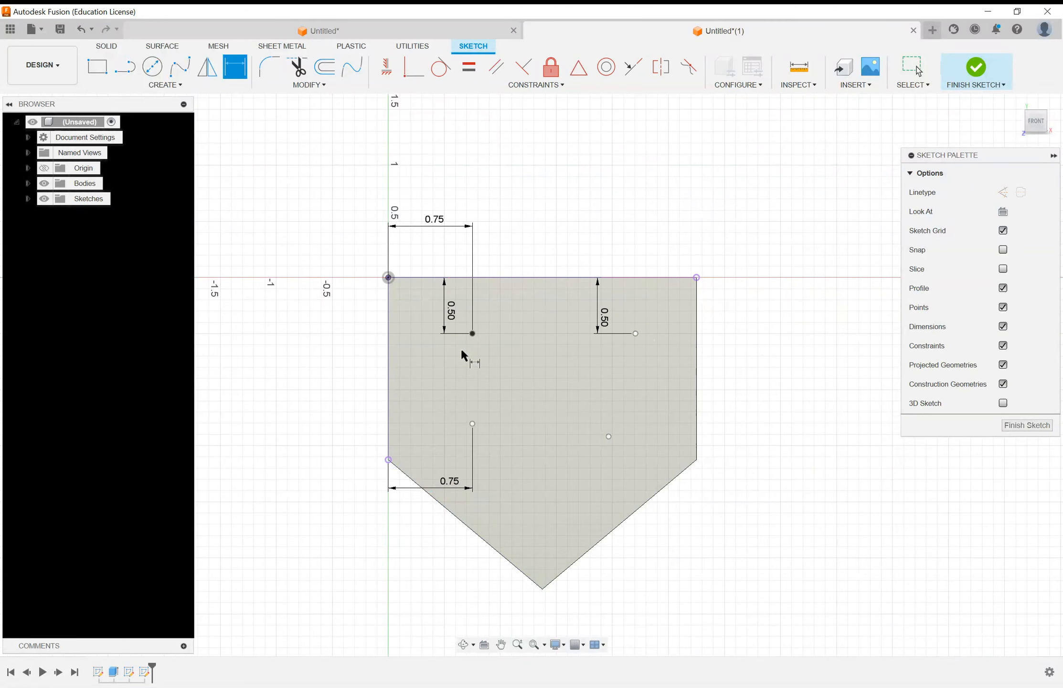
Step: Set the horizontal distance between the two upper points to 1.375 in
left_click(472, 333)
left_click(634, 333)
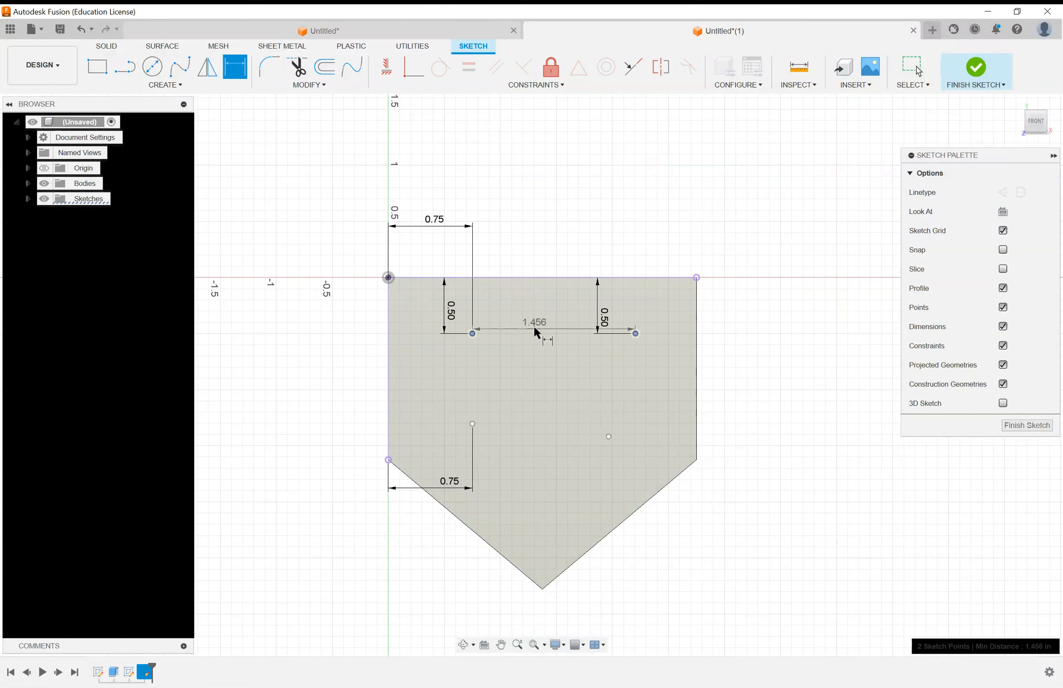
left_click(535, 323)
type("1.375")
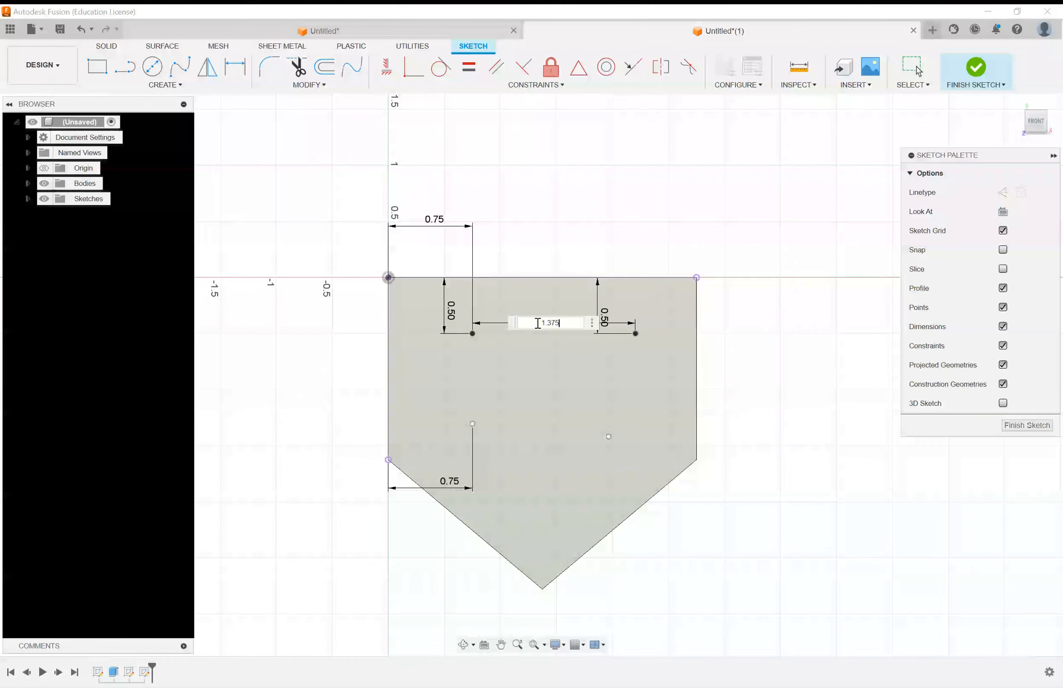
key("Return")
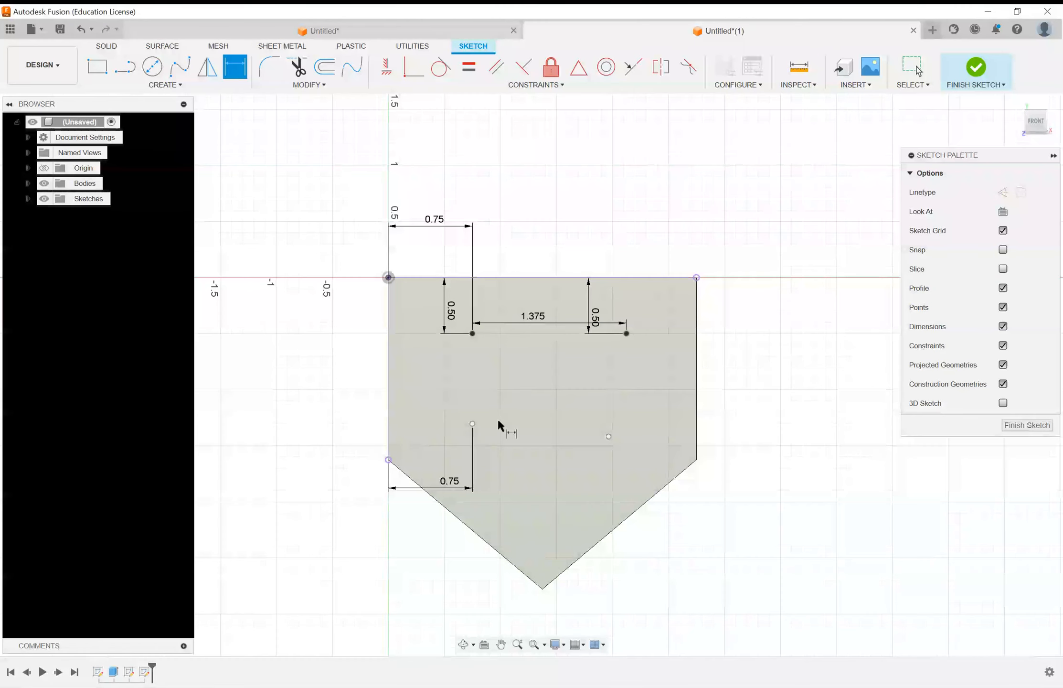
Step: Set the horizontal distance between the two lower points to 1.375 in and move that dimension below the points
left_click(472, 423)
left_click(609, 437)
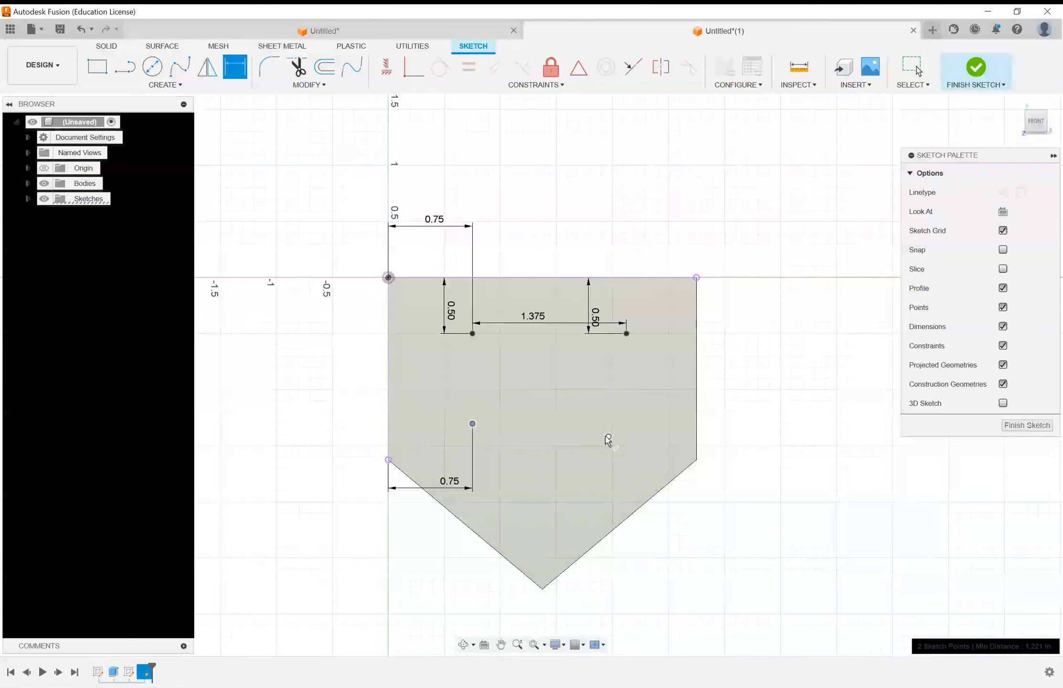
left_click(560, 387)
type("1.375")
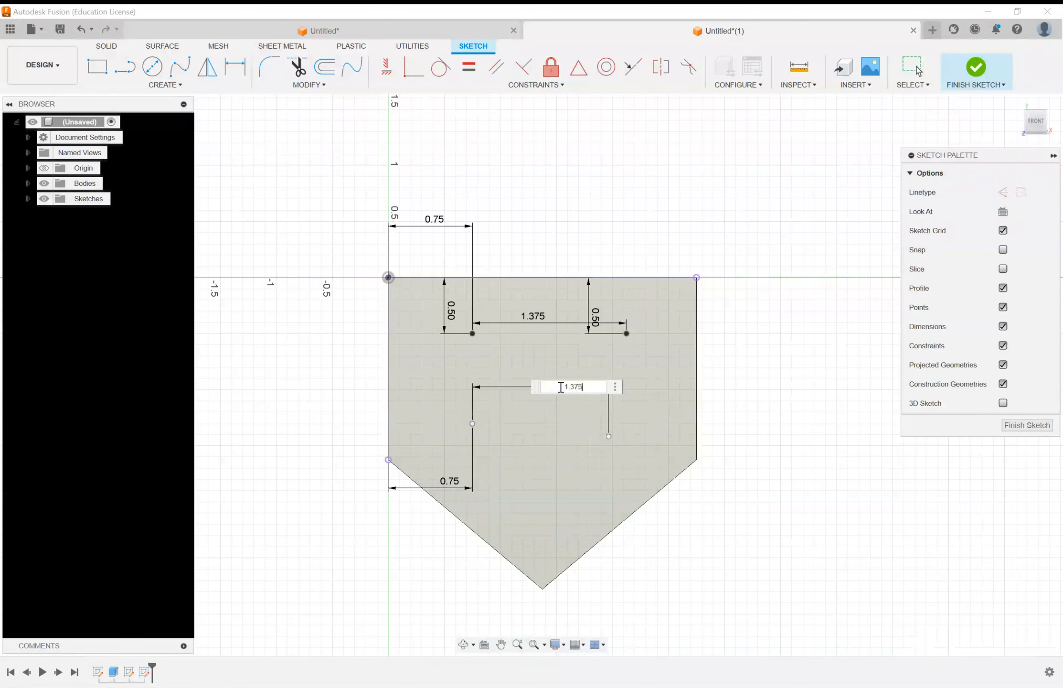
key("Return")
left_click_drag(559, 384, 556, 505)
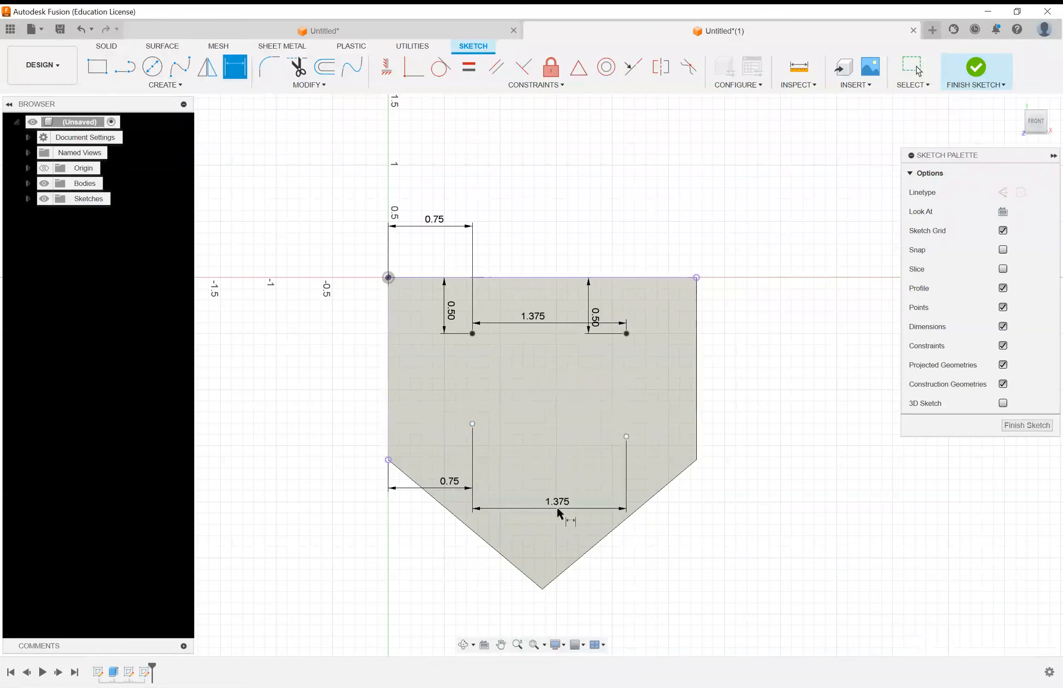
Step: Set the vertical distance between the two left points to 1 in
left_click(472, 334)
left_click(472, 424)
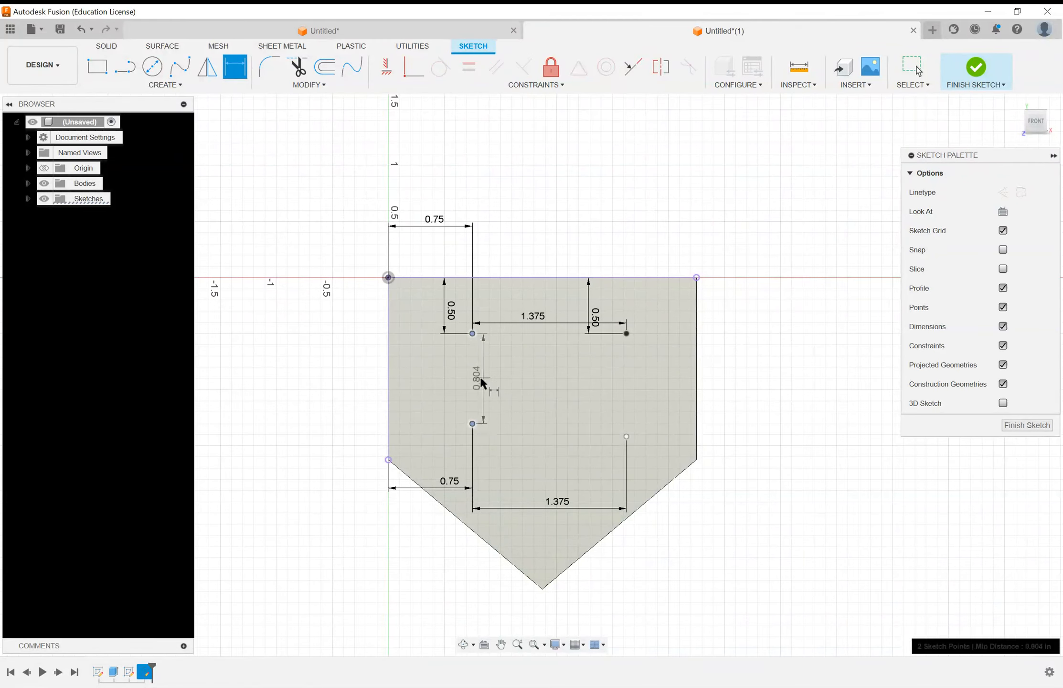
left_click(454, 378)
type("1")
key("Return")
Step: Set the vertical distance between the two right points to 1 in and finish the sketch
left_click(627, 333)
left_click(627, 436)
left_click(573, 398)
type("1")
key("Return")
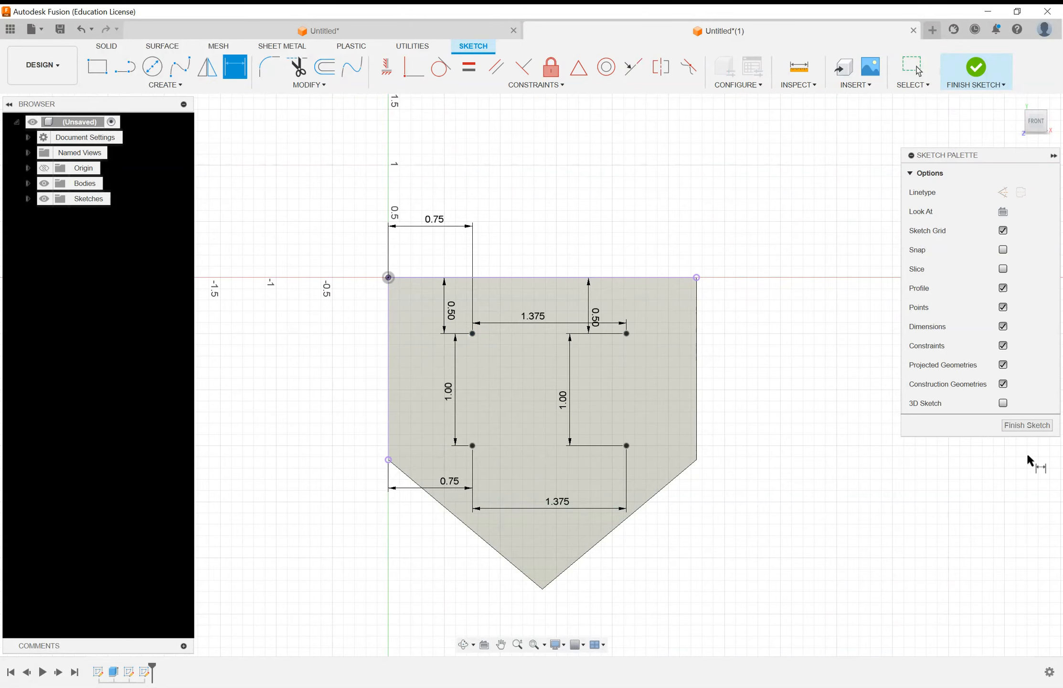
left_click(1026, 426)
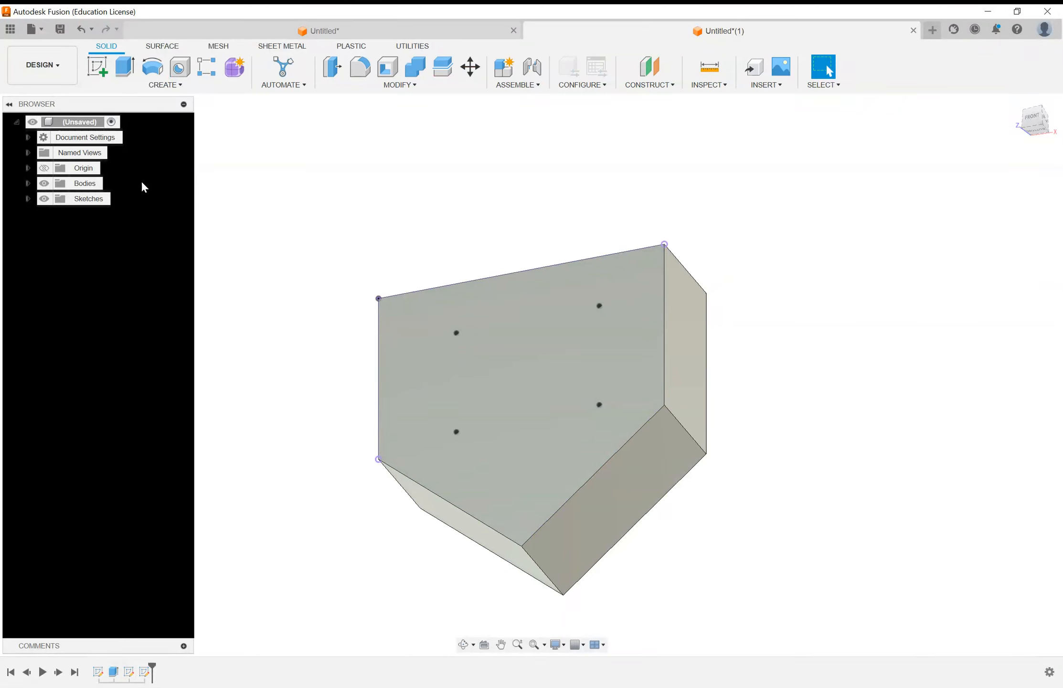
Step: Start a Hole feature with its extents set to All and the simple hole type
left_click(165, 85)
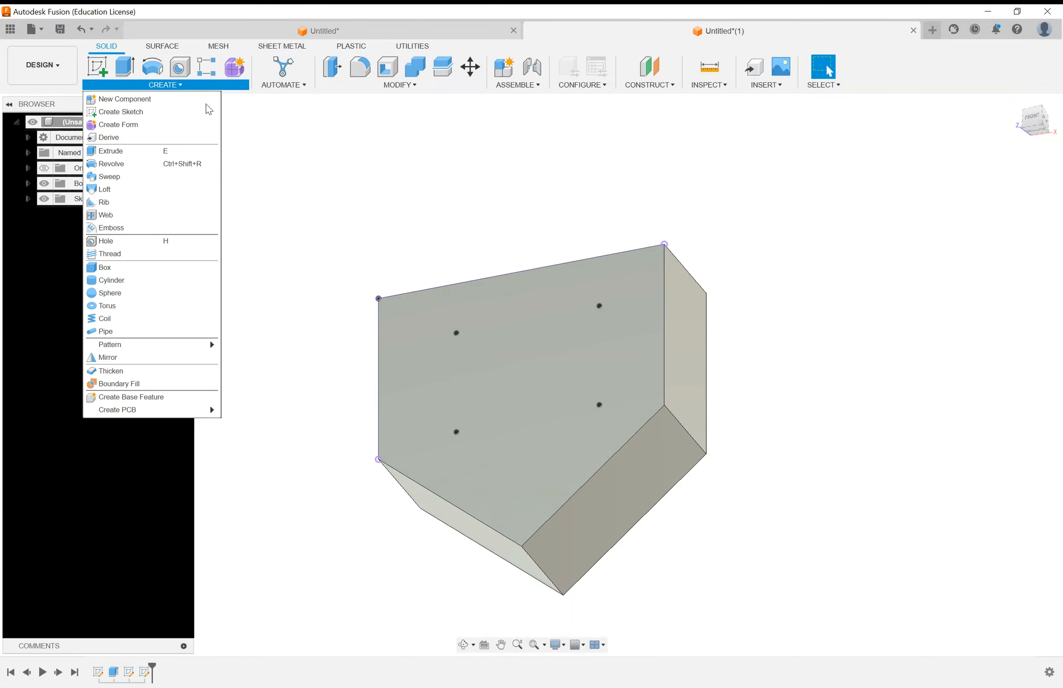
left_click(170, 86)
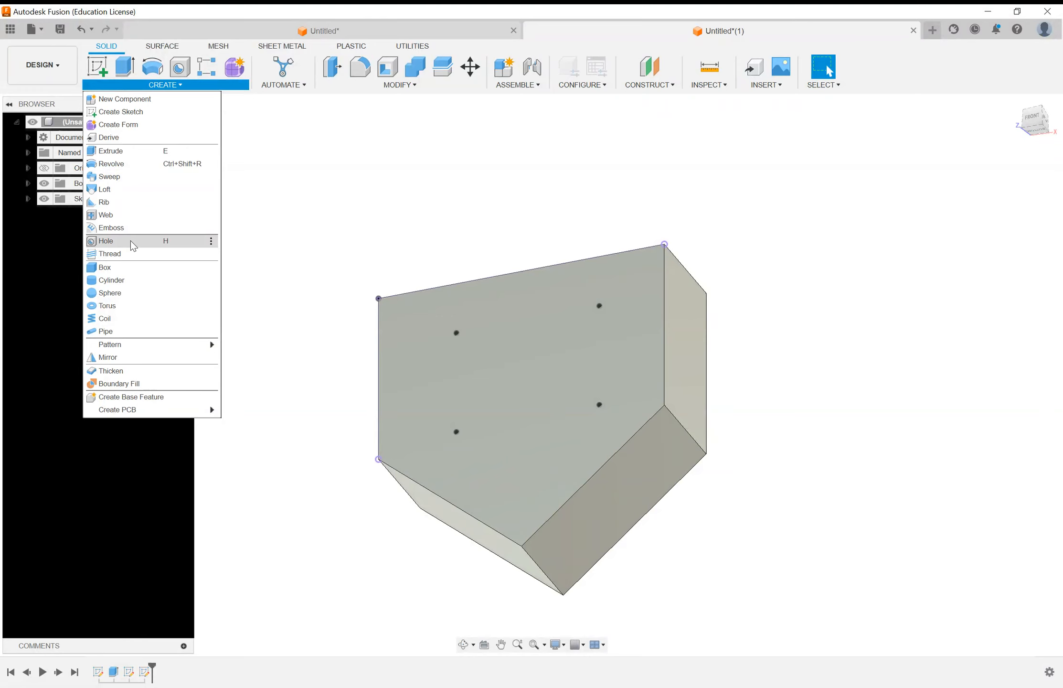
left_click(181, 73)
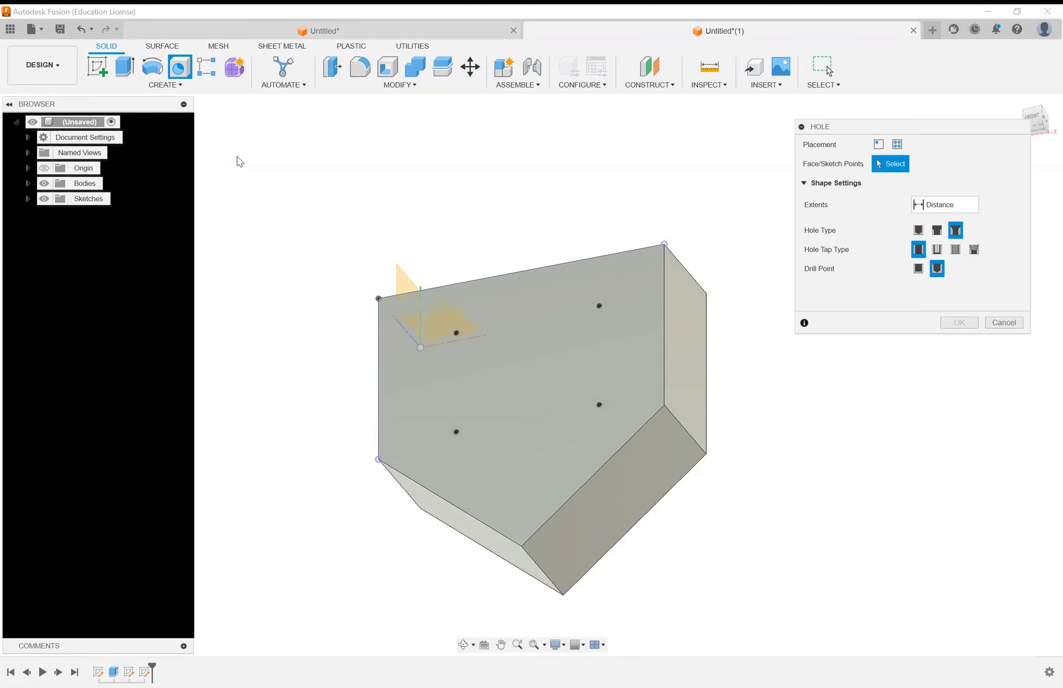
left_click_drag(865, 129, 846, 165)
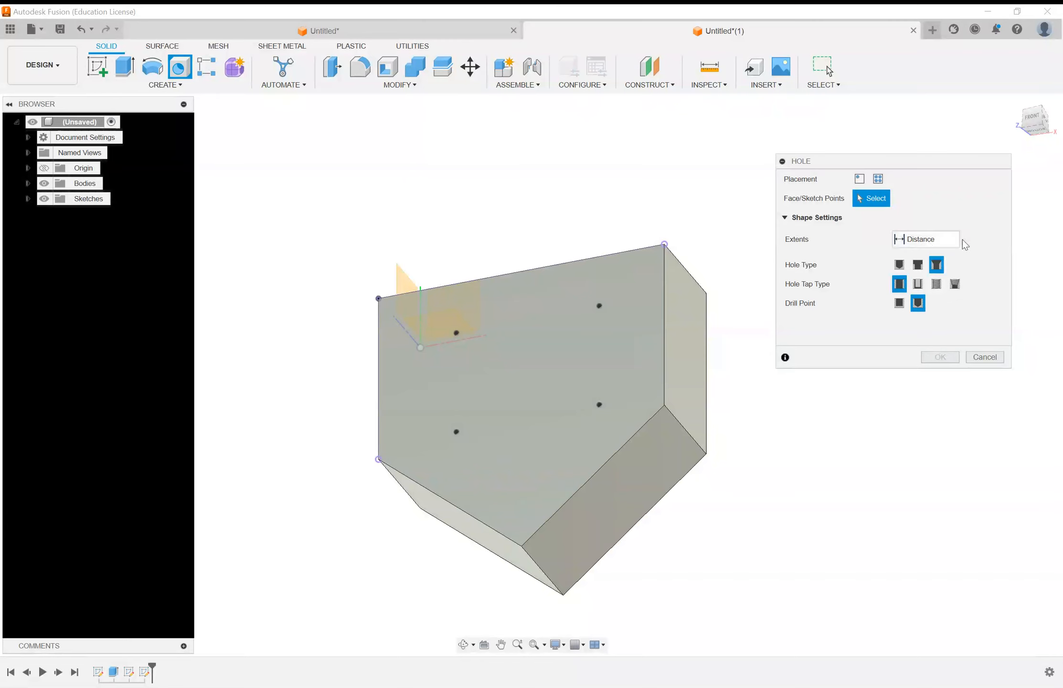
left_click(951, 243)
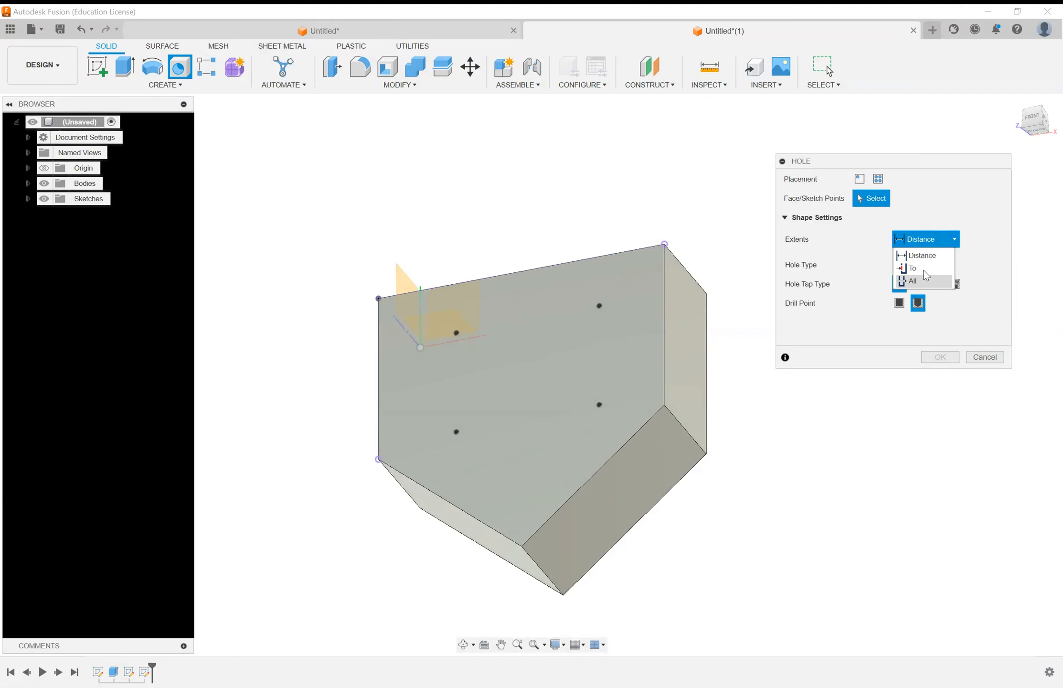
left_click(920, 286)
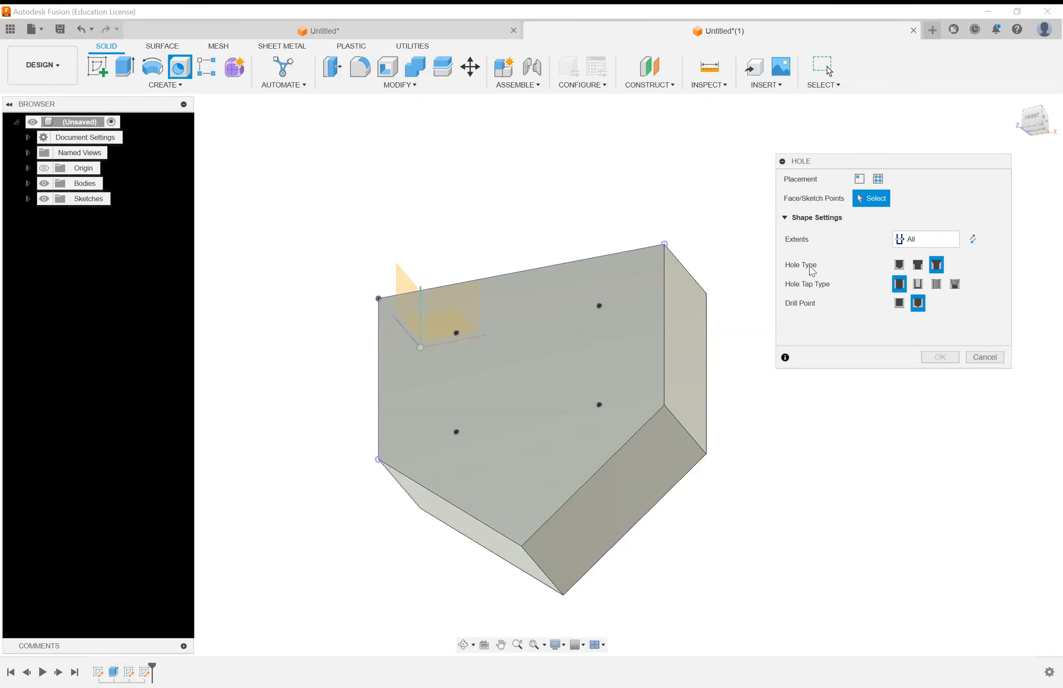
left_click(900, 265)
Step: Place the holes on the four sketch points of the block's front face
left_click(600, 306)
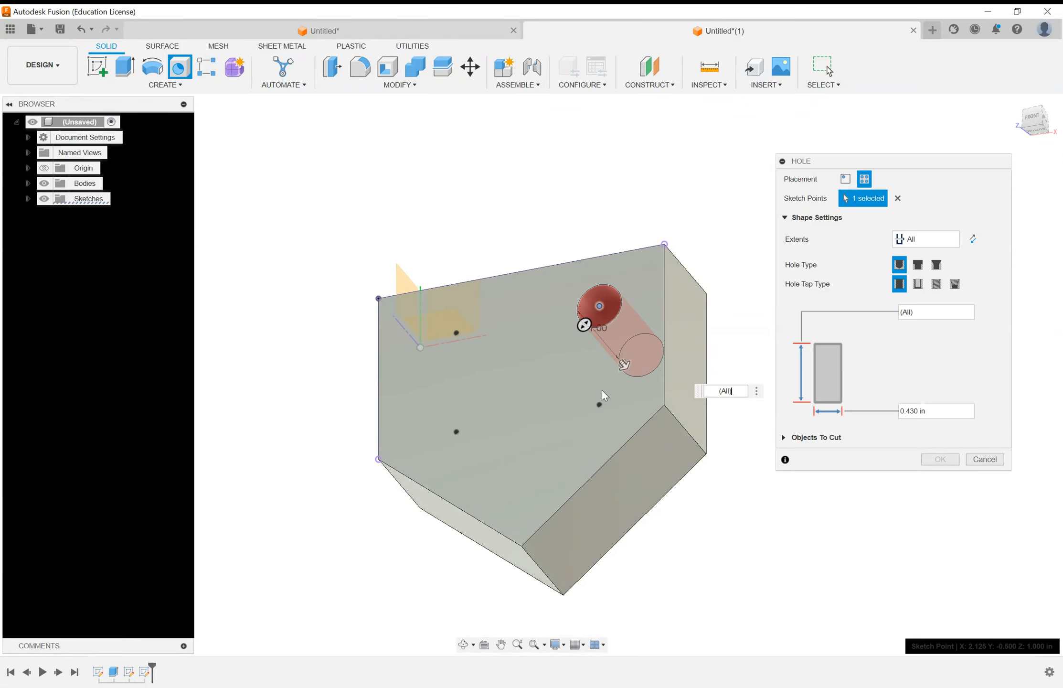
left_click(600, 404)
left_click(456, 432)
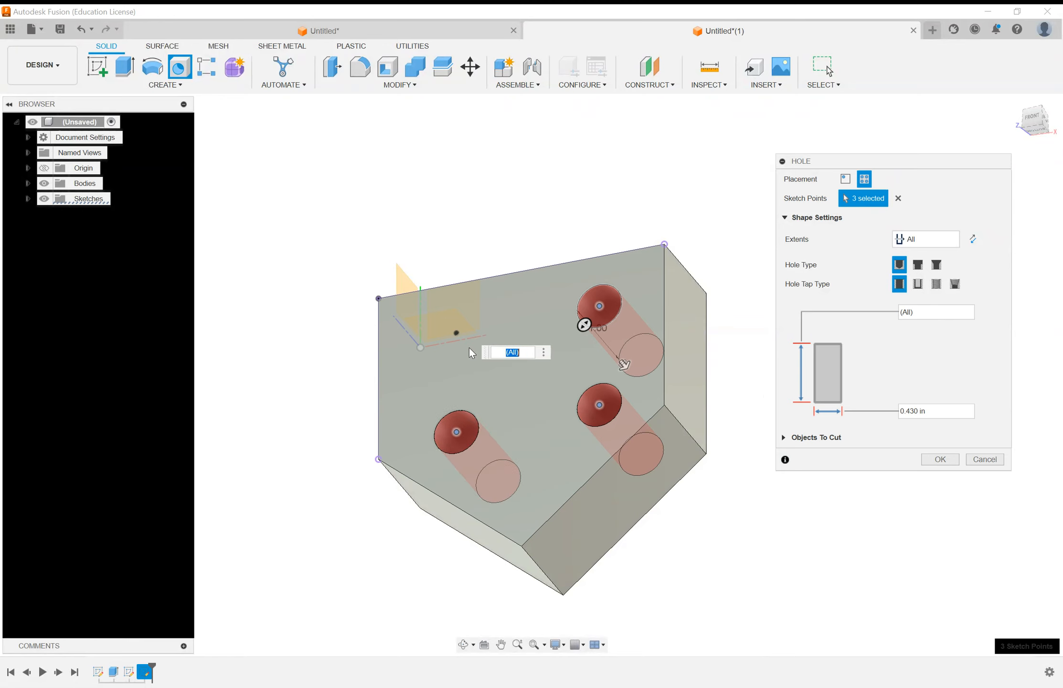
left_click(456, 334)
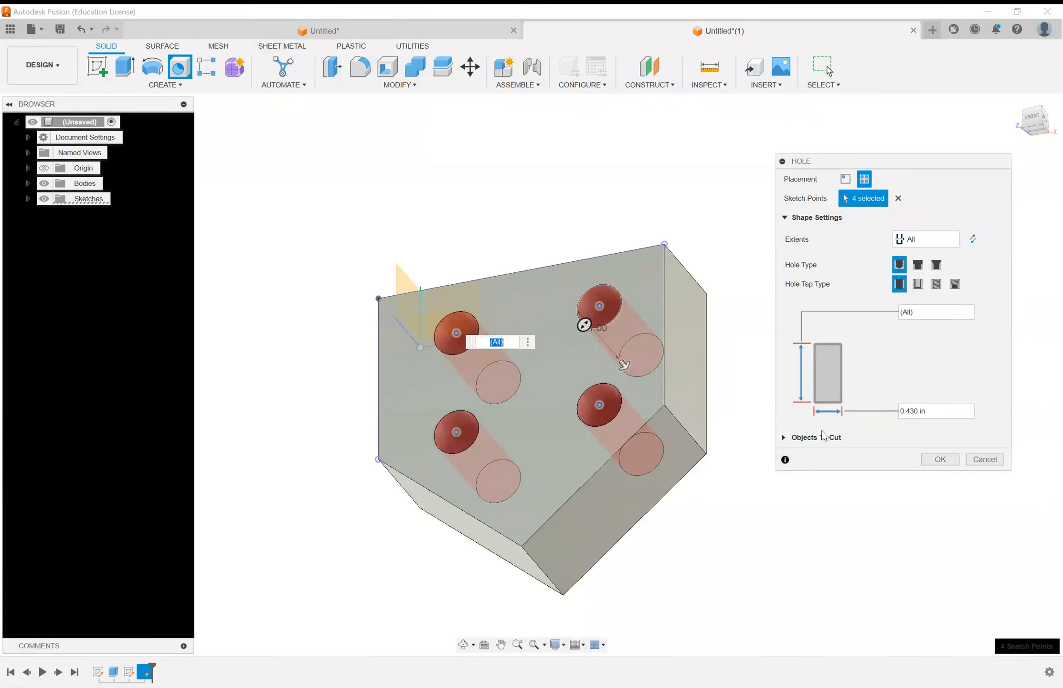
Step: Set the hole diameter to 0.281 in and cut the four holes through the block
double_click(913, 412)
type(".281")
key("BackSpace")
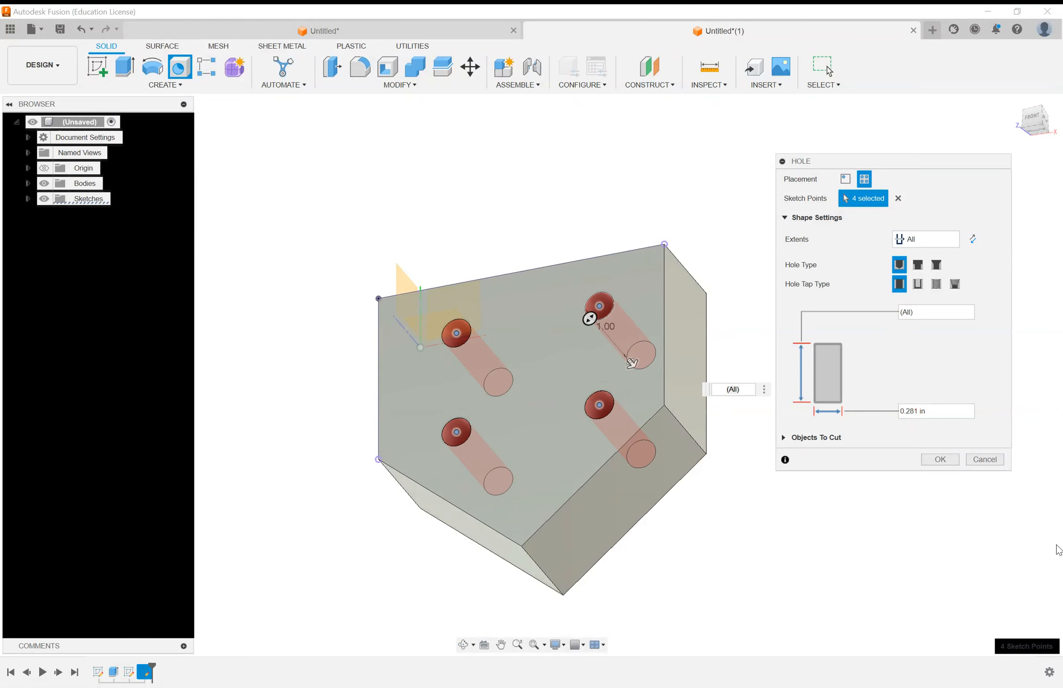
mouse_move(542, 433)
middle_mouse_down("shift")
mouse_move(535, 470)
mouse_move(549, 416)
middle_mouse_up("shift")
left_click(929, 459)
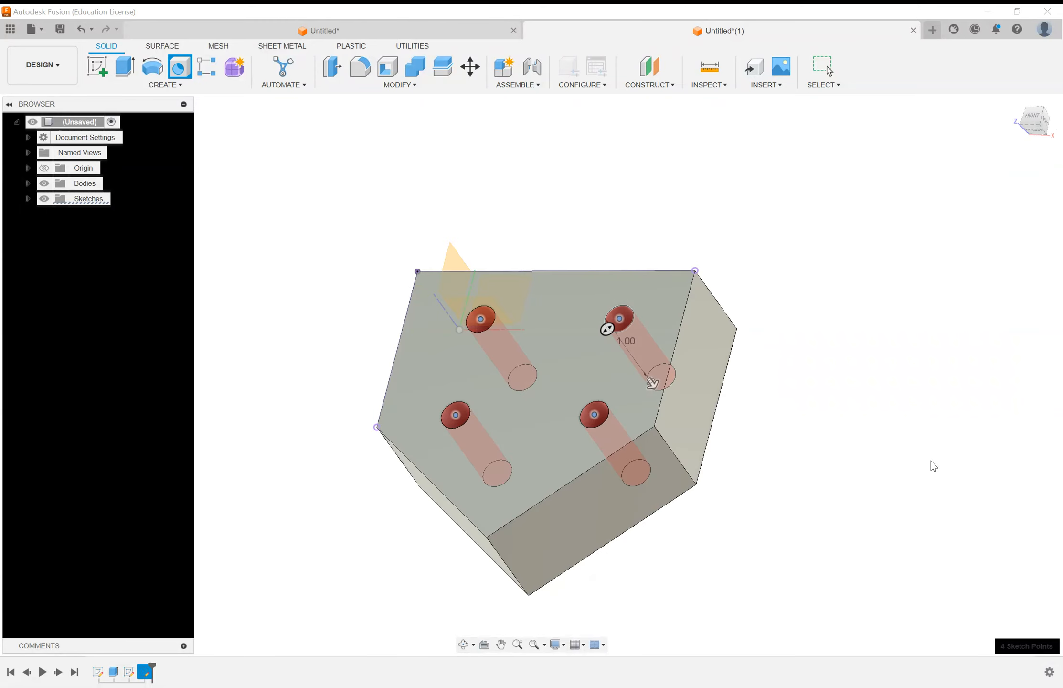
middle_click_drag(873, 473, 713, 415, "shift")
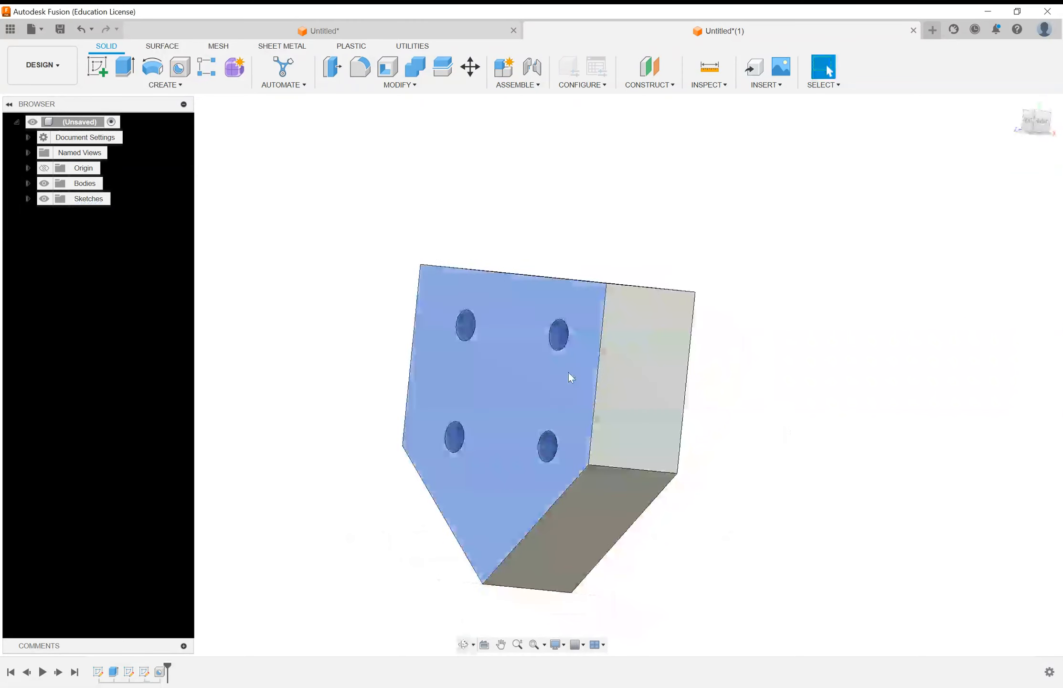
Step: Expand the list of sketches, show Sketch3 with the hole points, and hide it again
left_click(27, 200)
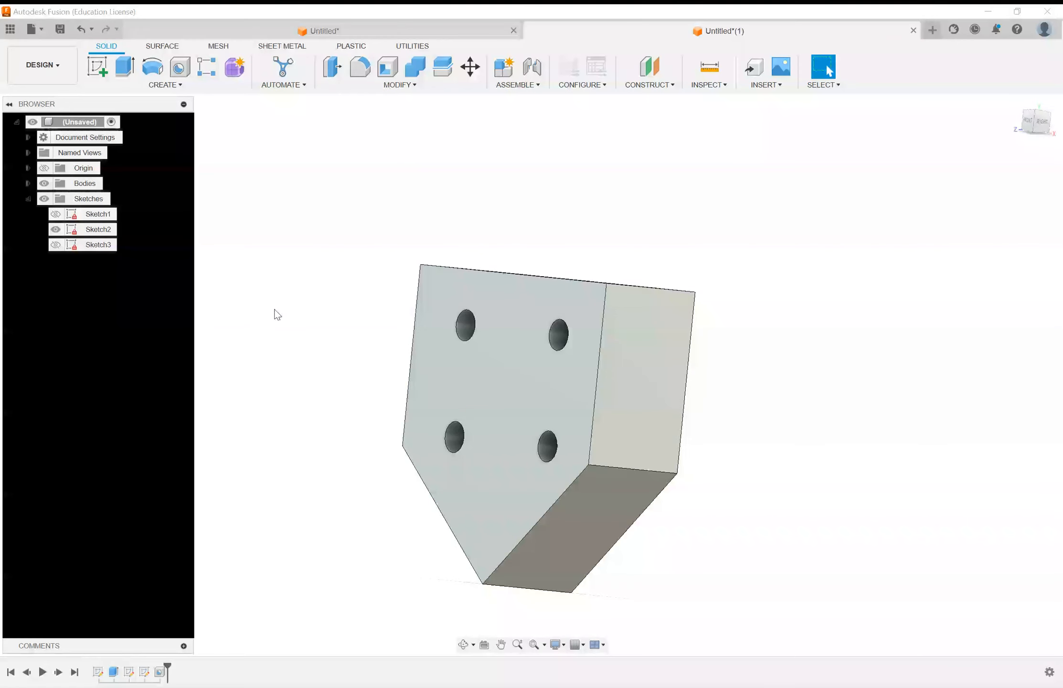
left_click(57, 235)
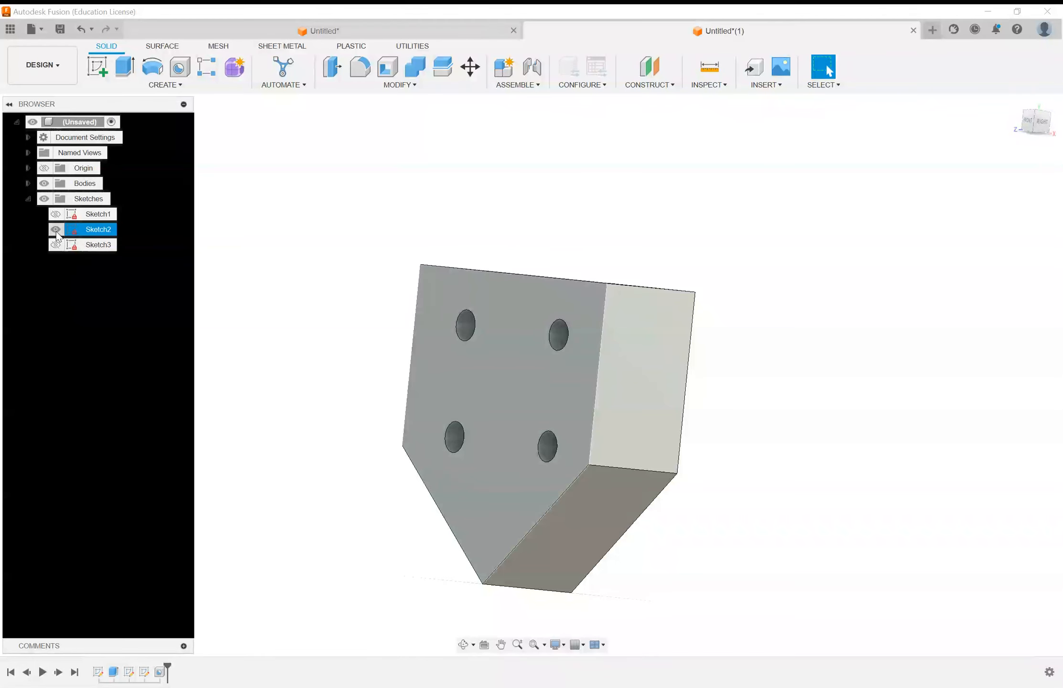
mouse_move(430, 303)
middle_mouse_down("shift")
mouse_move(447, 370)
mouse_move(451, 311)
middle_mouse_up("shift")
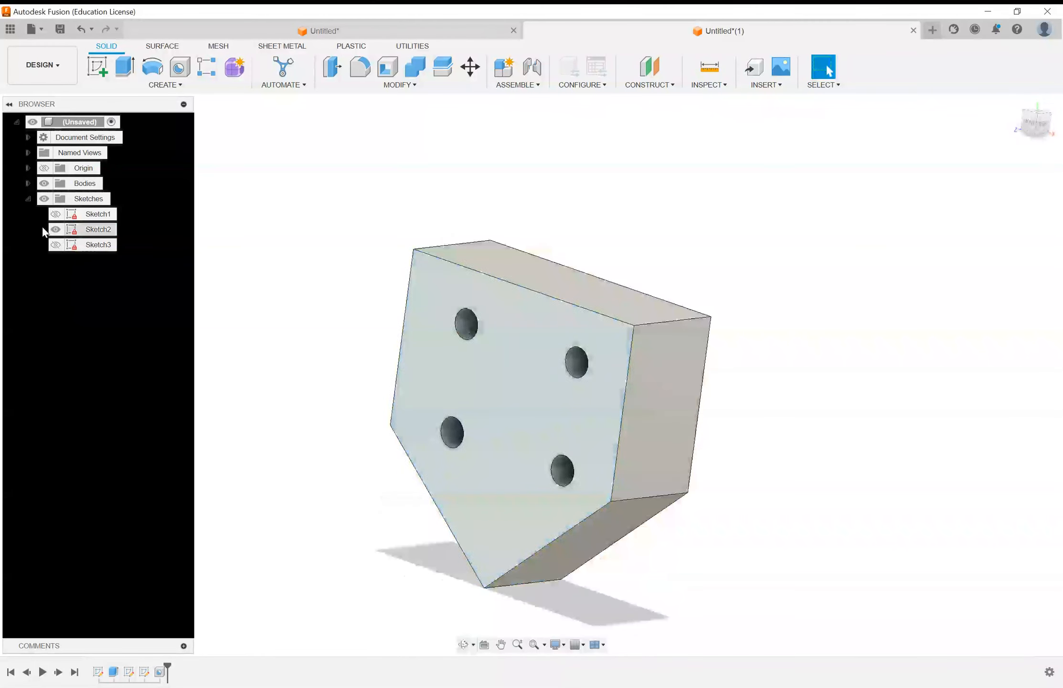
left_click(29, 200)
left_click(29, 199)
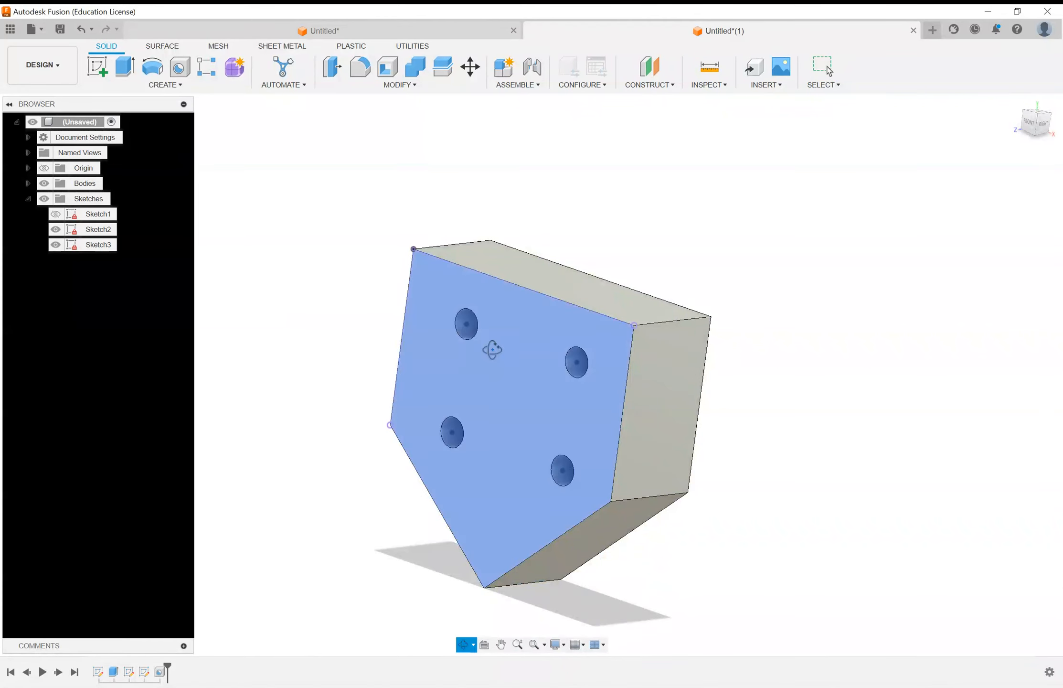
mouse_move(491, 348)
middle_mouse_down("shift")
mouse_move(527, 288)
mouse_move(334, 303)
middle_mouse_up("shift")
left_click(63, 248)
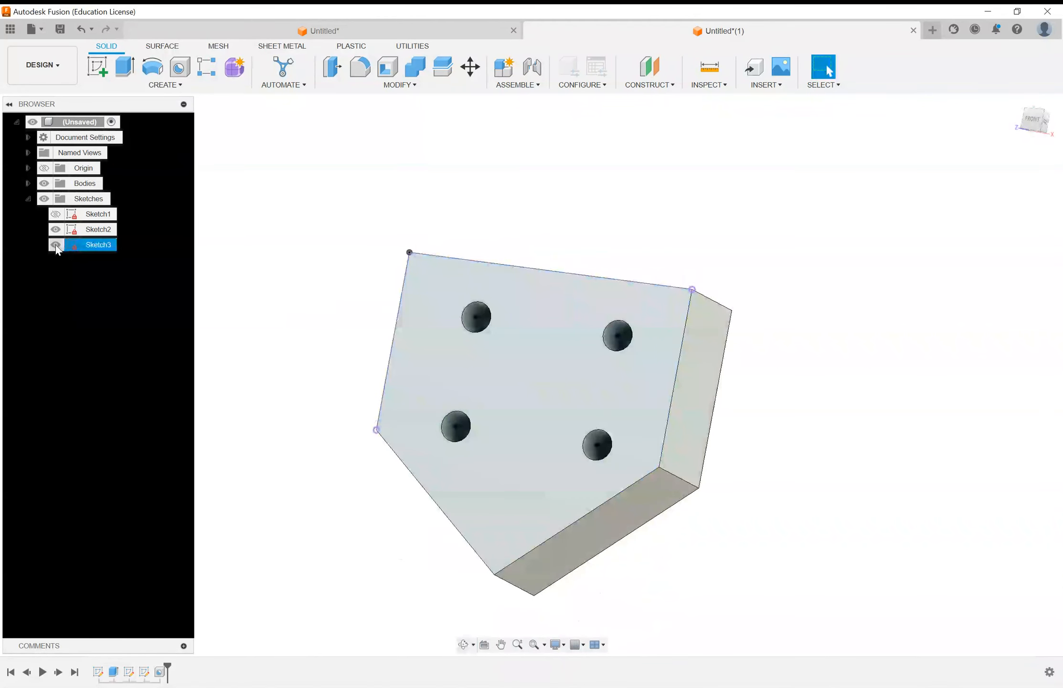
left_click(56, 245)
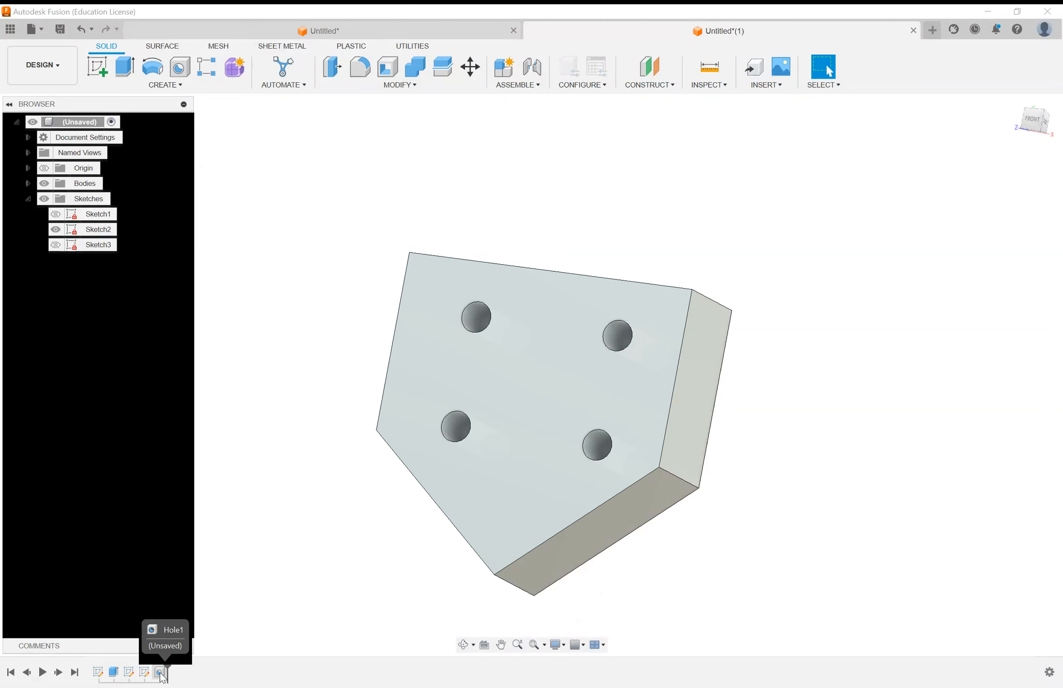
Step: Edit the hole feature, try a 0.257 in diameter, and settle on a diameter of 0.5 in
double_click(161, 672)
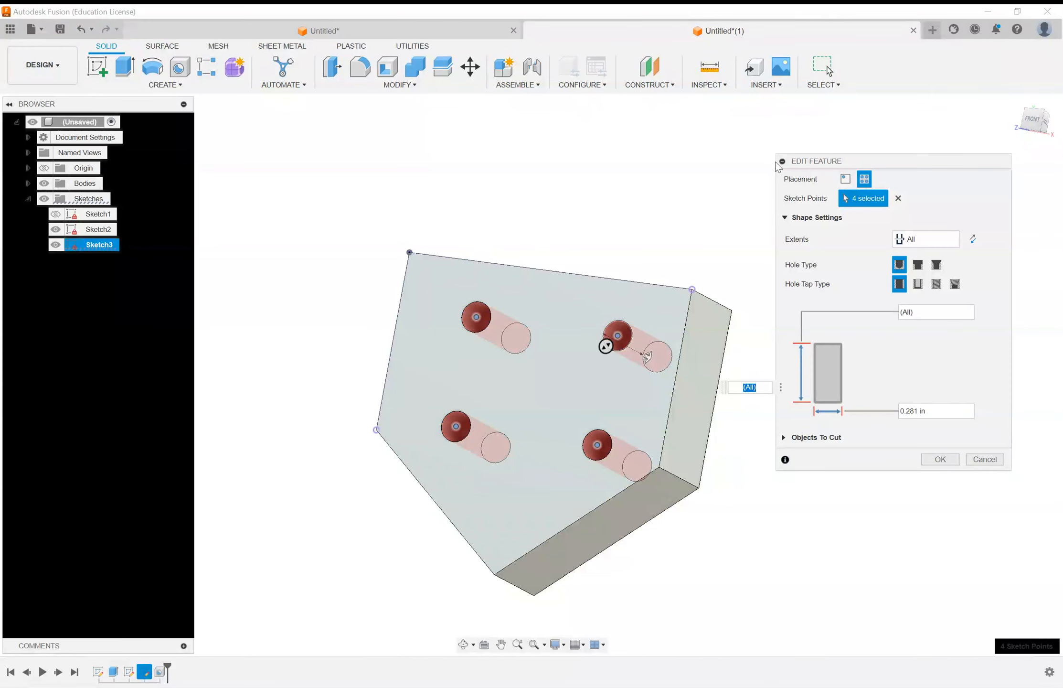
double_click(911, 411)
type("257")
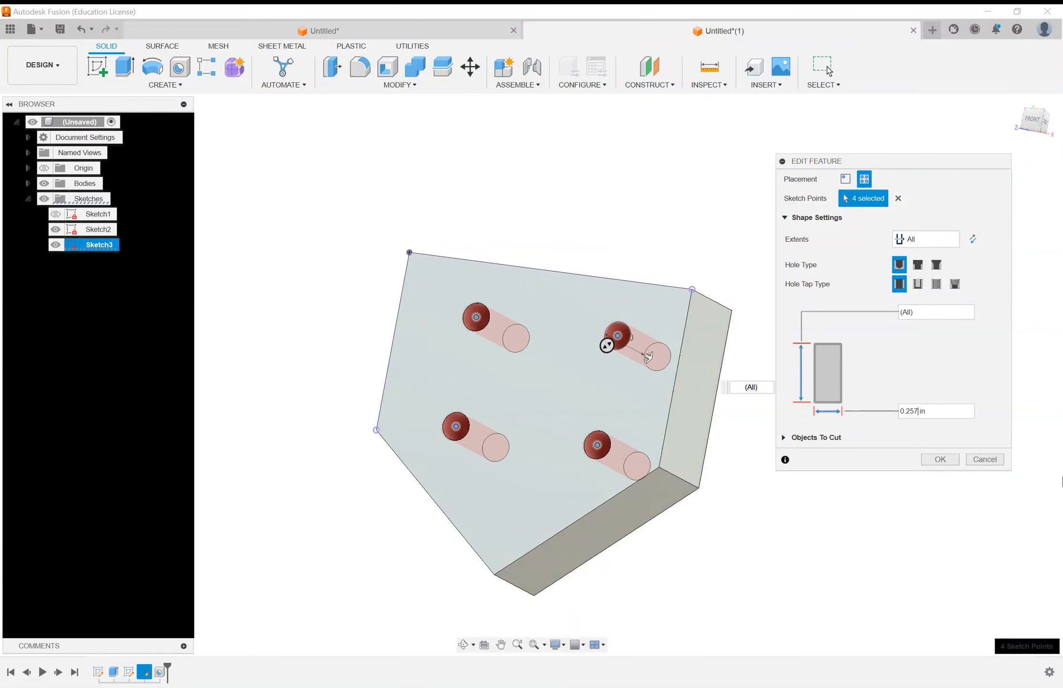
double_click(913, 414)
type(".5")
key("BackSpace")
key("BackSpace")
type("5")
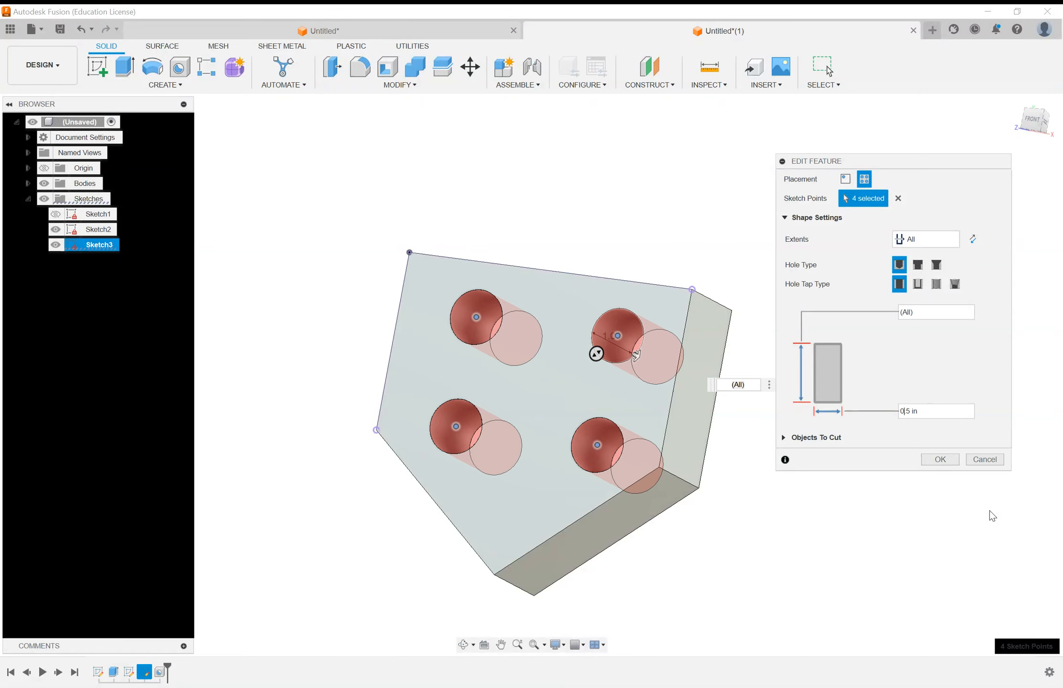
left_click(931, 461)
Step: Examine the four enlarged holes in the block from several angles
middle_click_drag(931, 464, 707, 286, "shift")
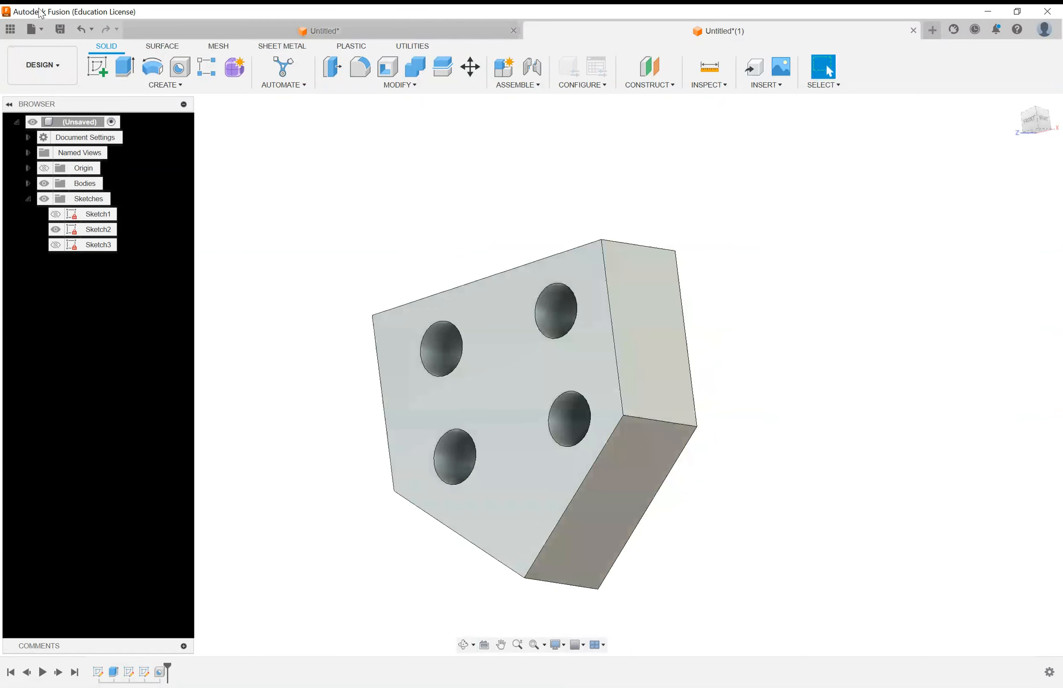
left_click(533, 289)
middle_click_drag(533, 289, 632, 353, "shift")
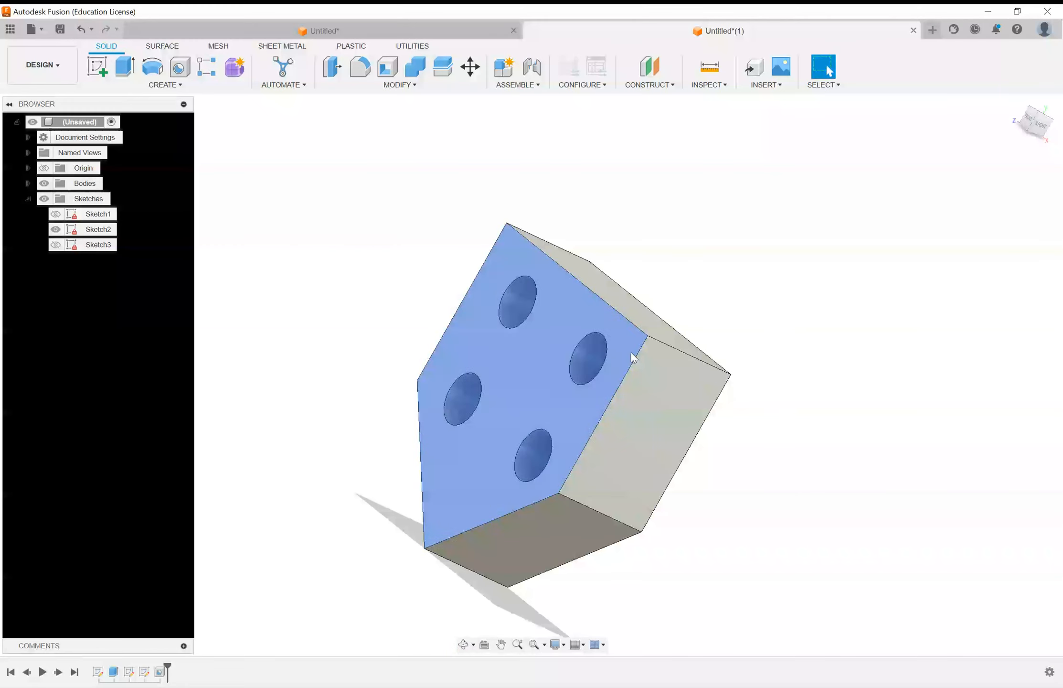
left_click(788, 333)
mouse_move(788, 332)
middle_mouse_down("shift")
mouse_move(819, 303)
mouse_move(830, 335)
middle_mouse_up("shift")
left_click(426, 438)
left_click(345, 432)
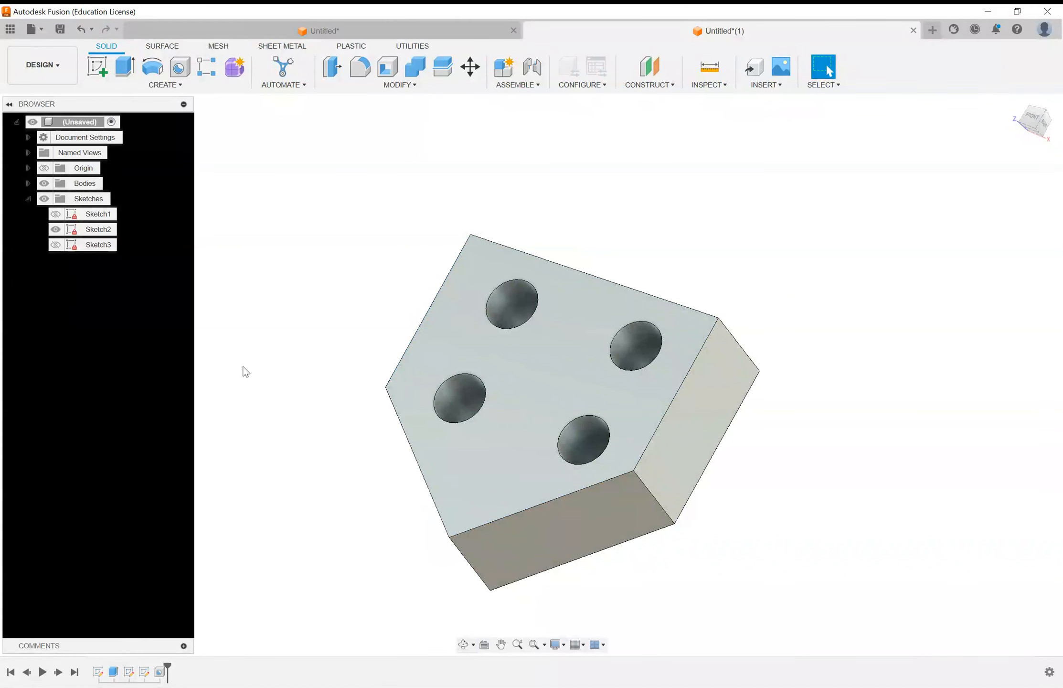
middle_click_drag(306, 268, 336, 248, "shift")
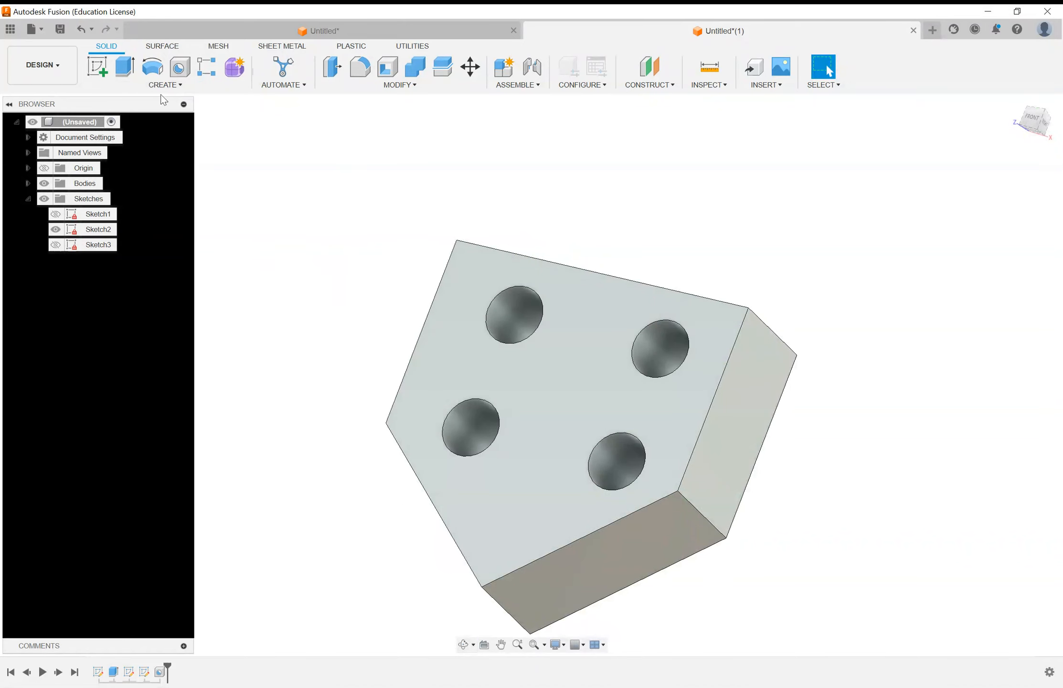
scroll(283, 259, "down", 4)
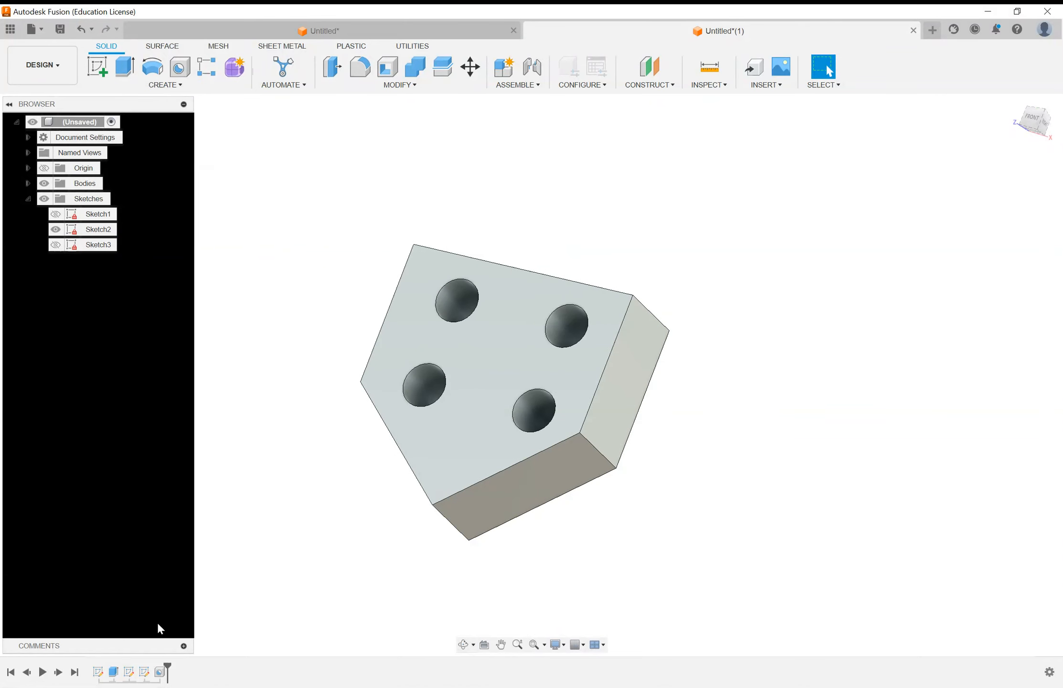
Step: Edit the hole feature, change its extents to Distance, and shorten the depth to about 0.6 in
double_click(159, 674)
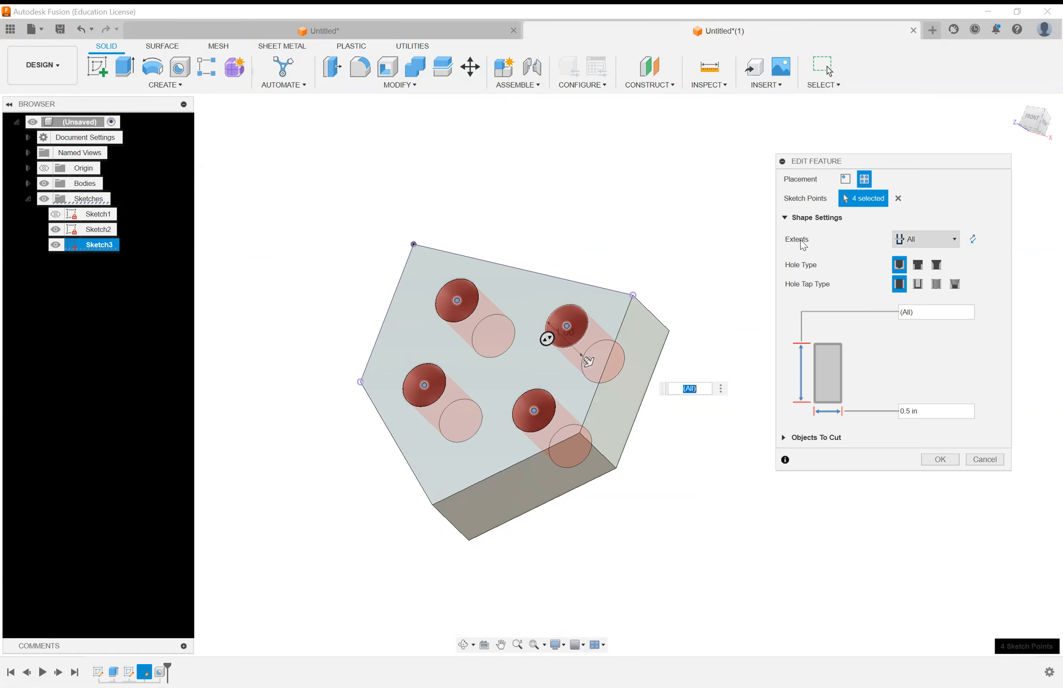
left_click(943, 248)
left_click(924, 255)
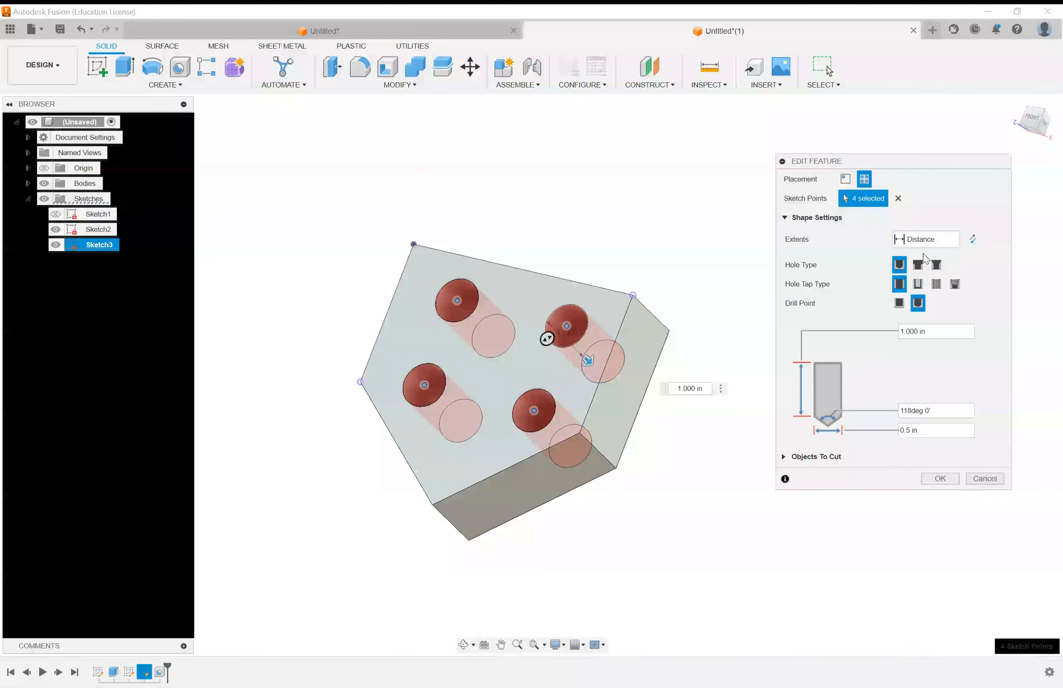
middle_click_drag(679, 258, 649, 334, "shift")
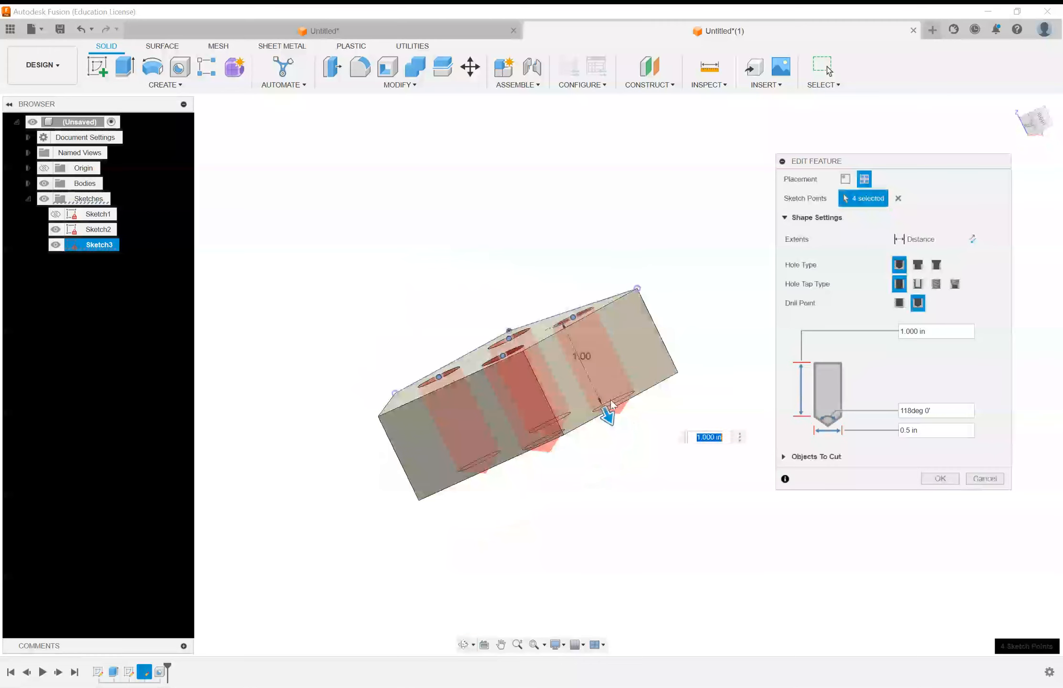
left_click_drag(606, 415, 603, 385)
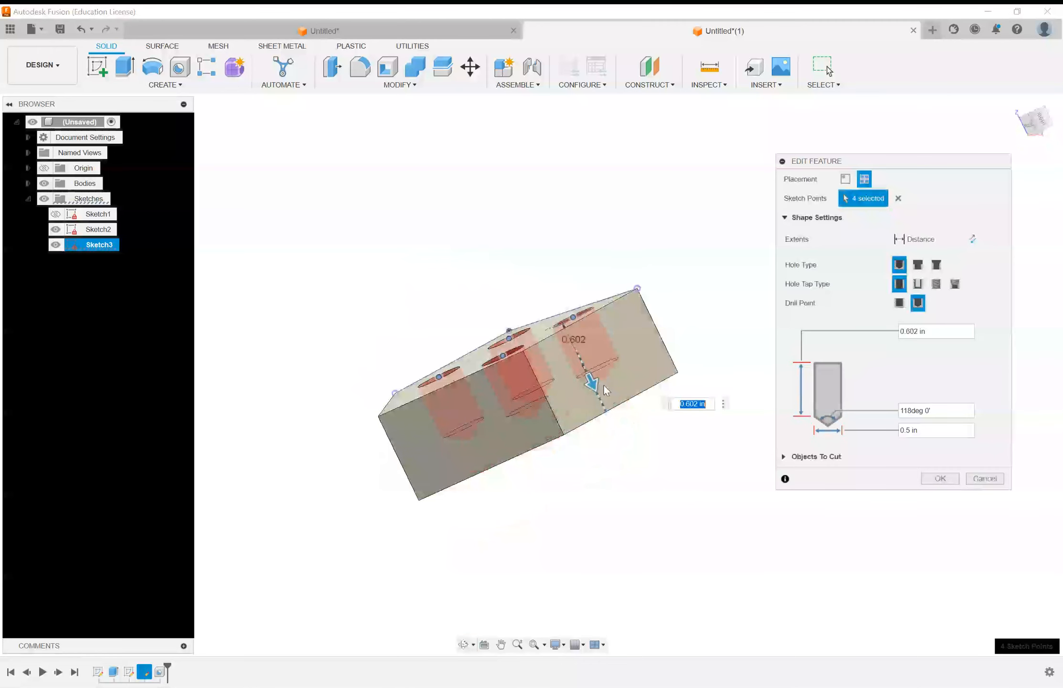
Step: Revise the depth value of the four holes and finish editing the hole feature
double_click(911, 331)
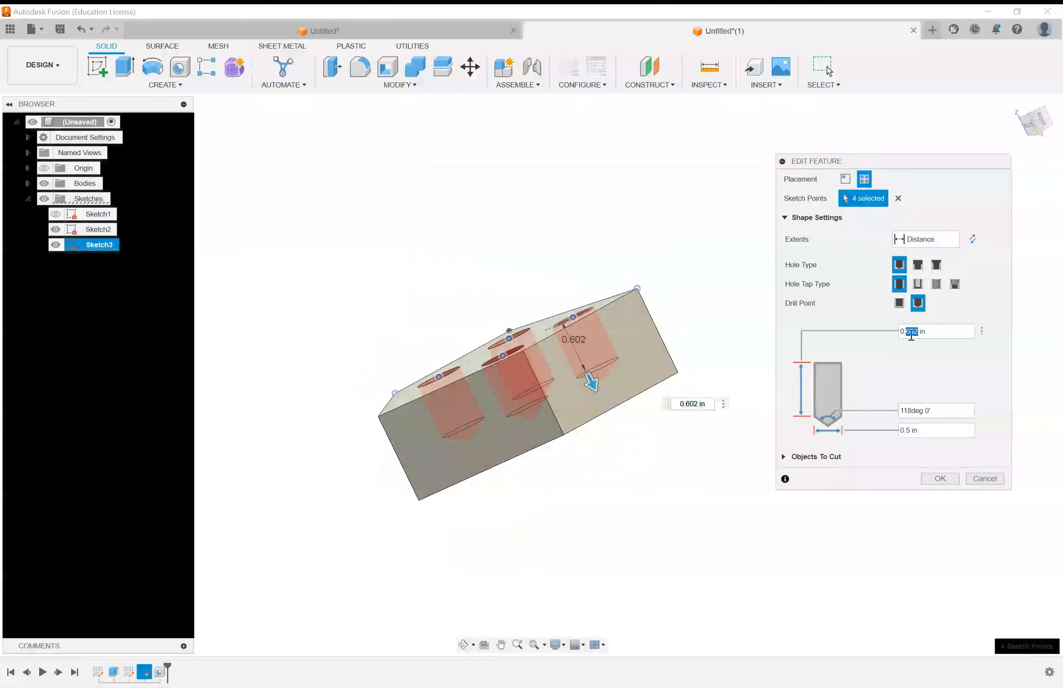
type(".6")
key("BackSpace")
key("BackSpace")
key("BackSpace")
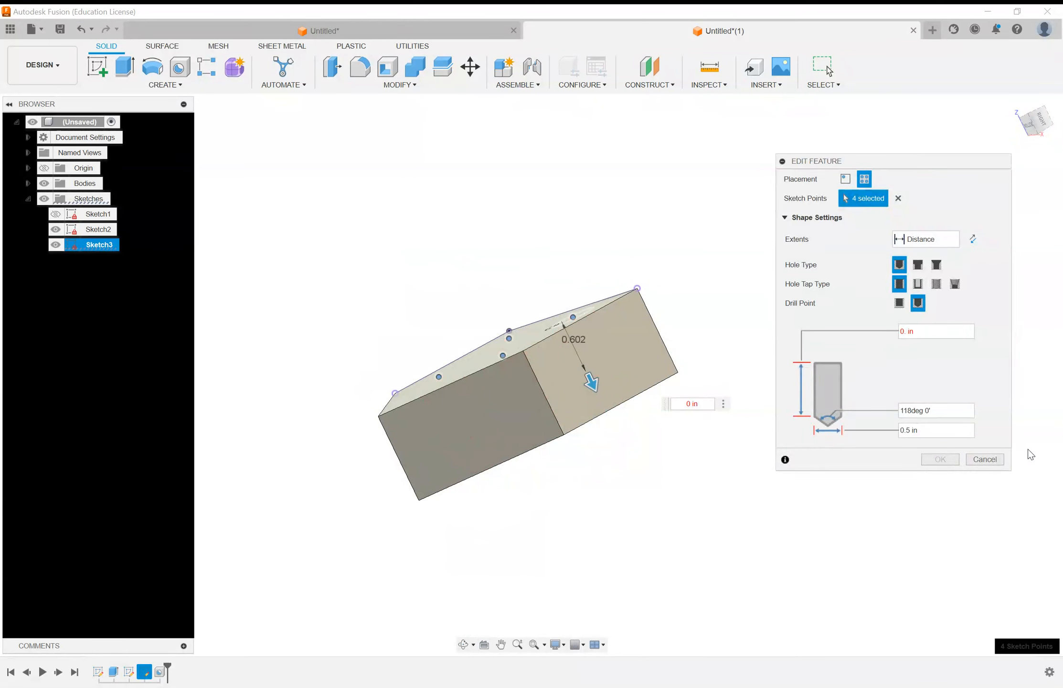
key("Return")
Step: Inspect the edited holes and the sides of the block from different angles
middle_click_drag(843, 370, 880, 430, "shift")
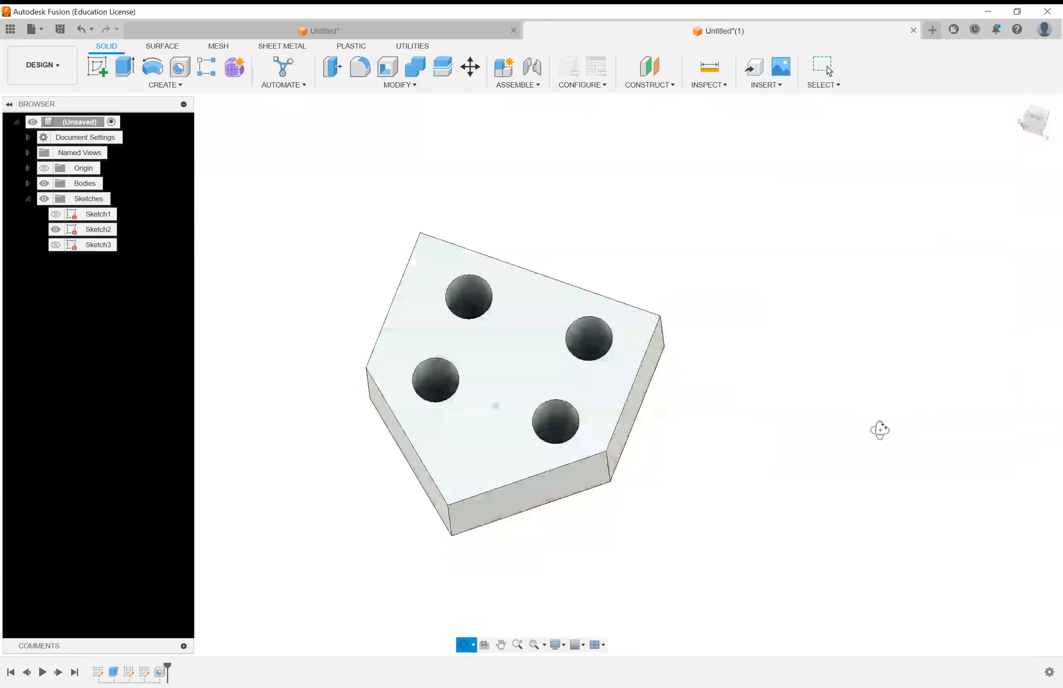
scroll(673, 360, "up", 3)
middle_click_drag(674, 361, 650, 330, "shift")
scroll(790, 357, "down", 2)
scroll(791, 357, "down", 2)
scroll(732, 380, "up", 2)
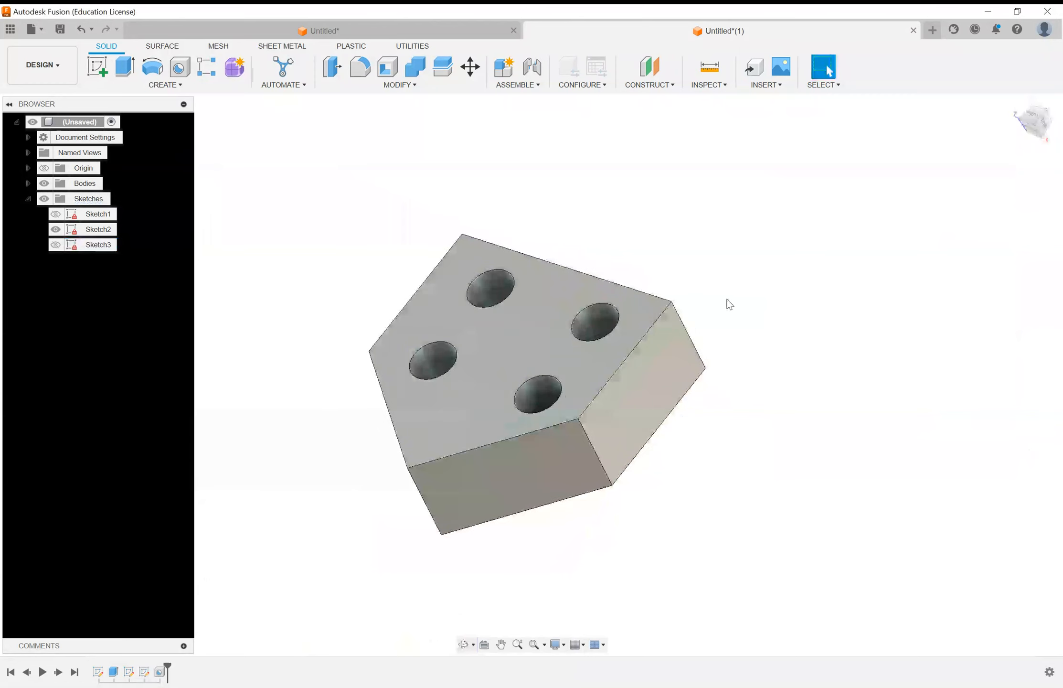